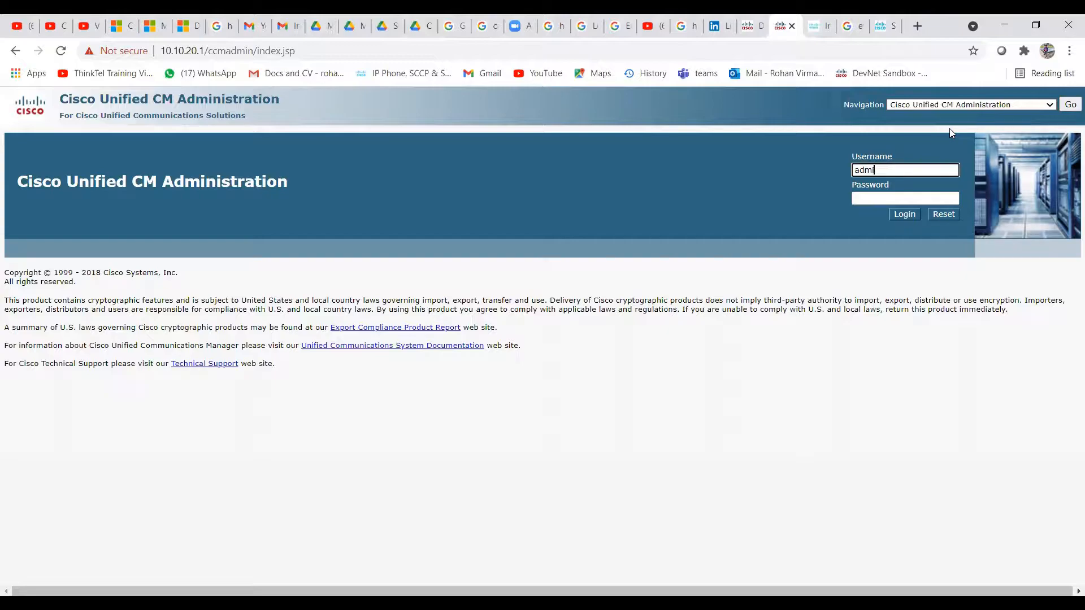
# Log in with username administrator and the admin password
pyautogui.write('nistrator')
pyautogui.press('Tab')
pyautogui.write('*********')
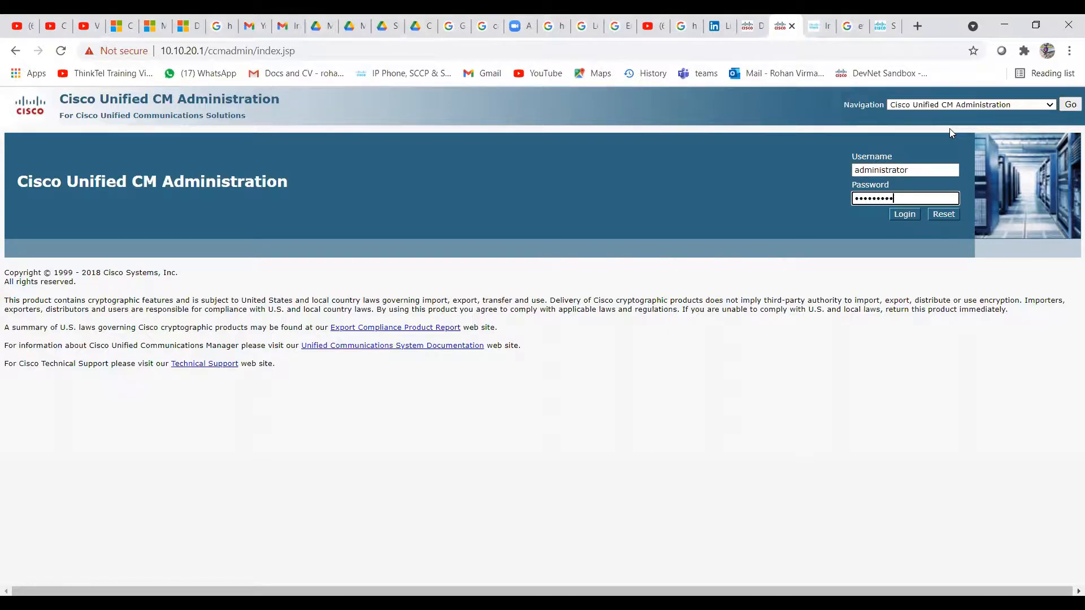
pyautogui.press('Return')
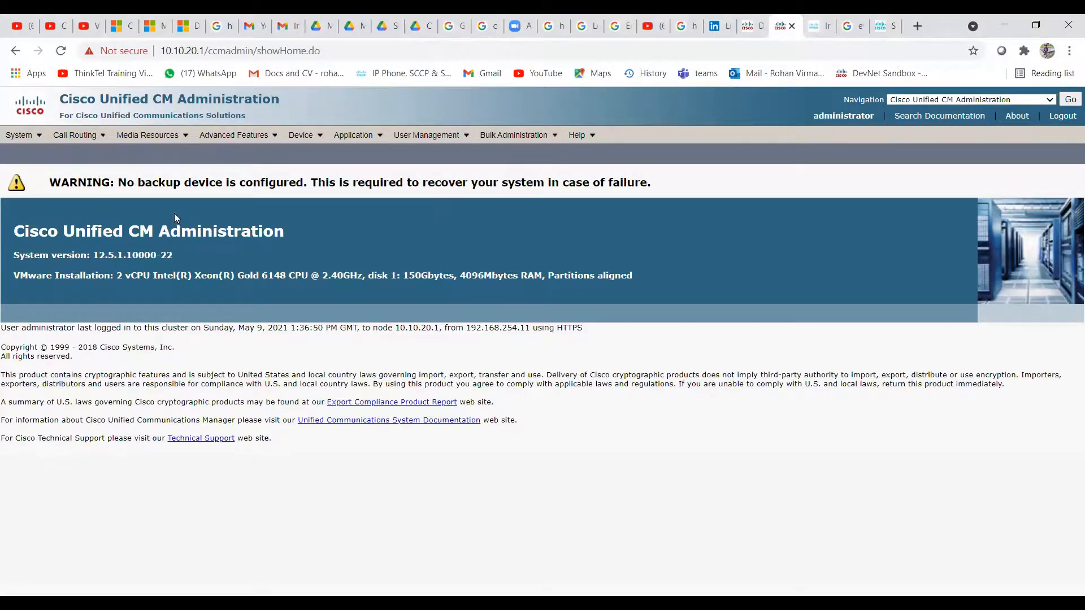
# Go to System > Security > SIP Trunk Security Profile
pyautogui.moveTo(19, 134)
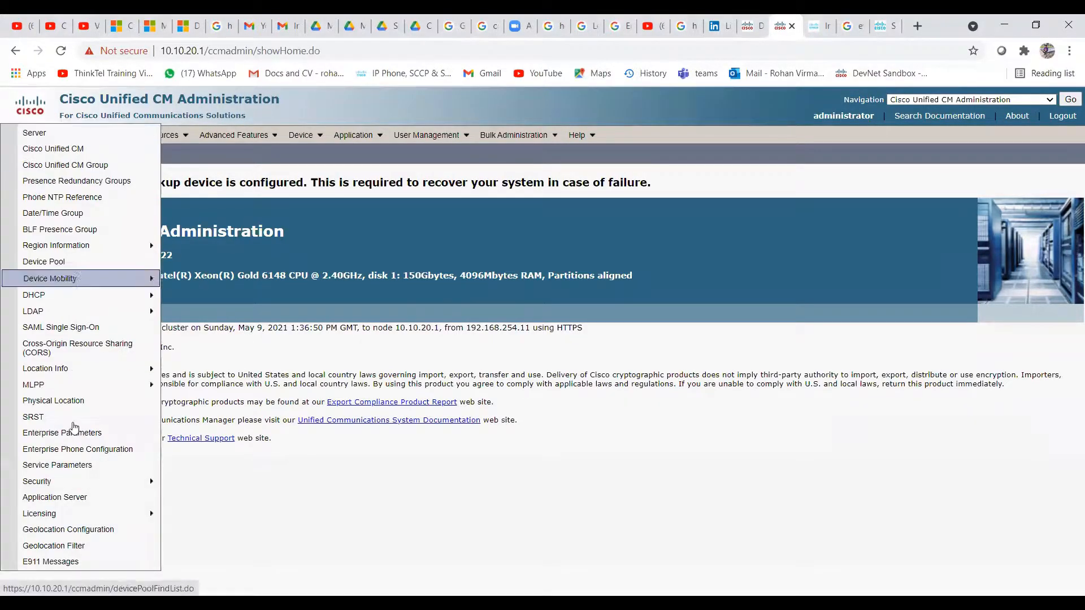
pyautogui.moveTo(100, 481)
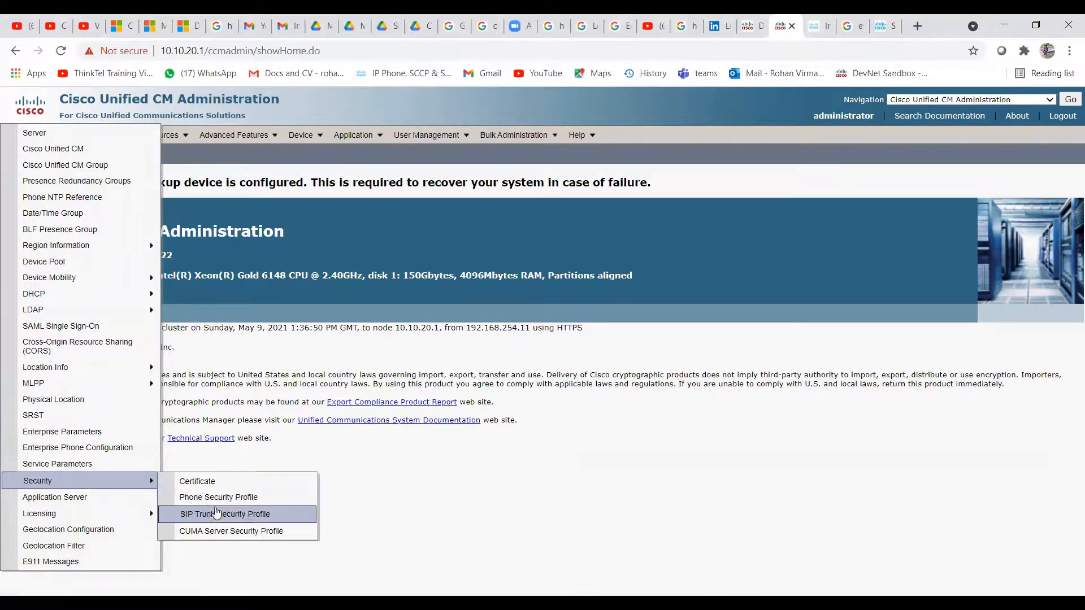
pyautogui.click(234, 515)
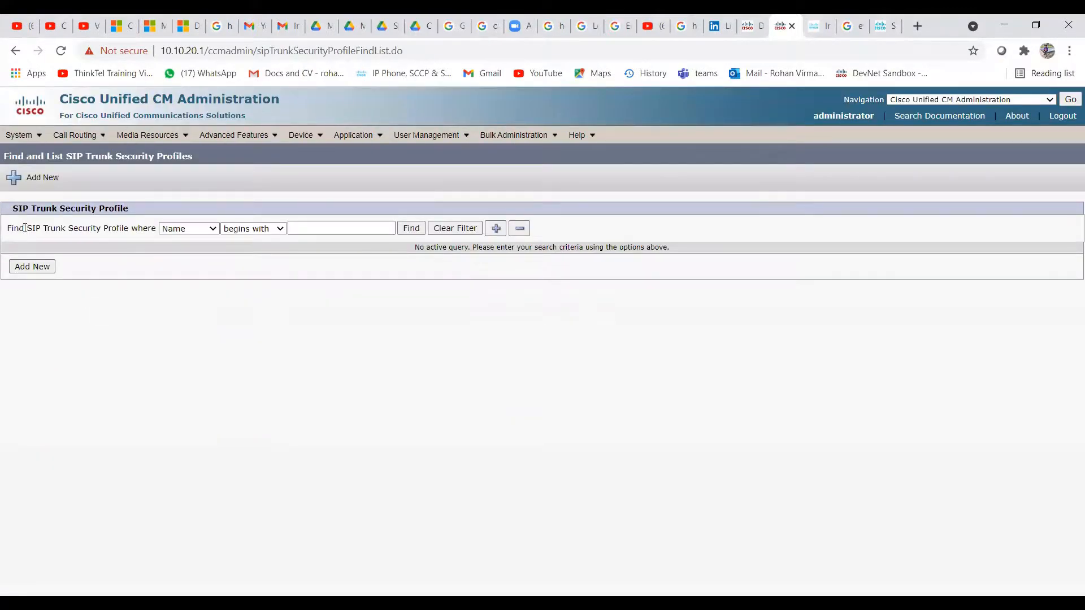
# Add a new SIP trunk security profile named Test-SP with description Test
pyautogui.click(35, 269)
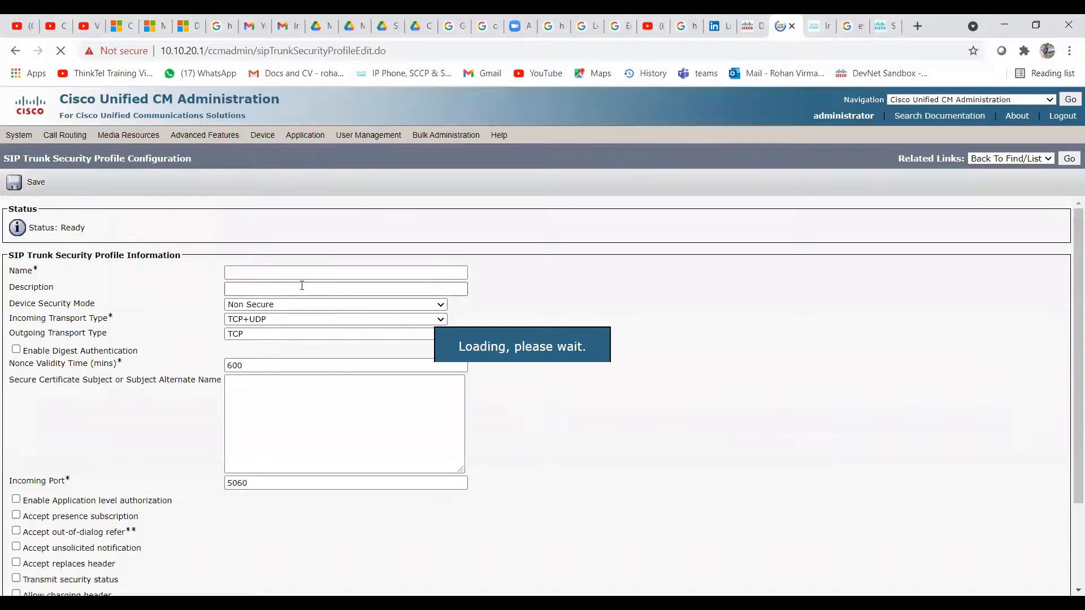
pyautogui.click(284, 273)
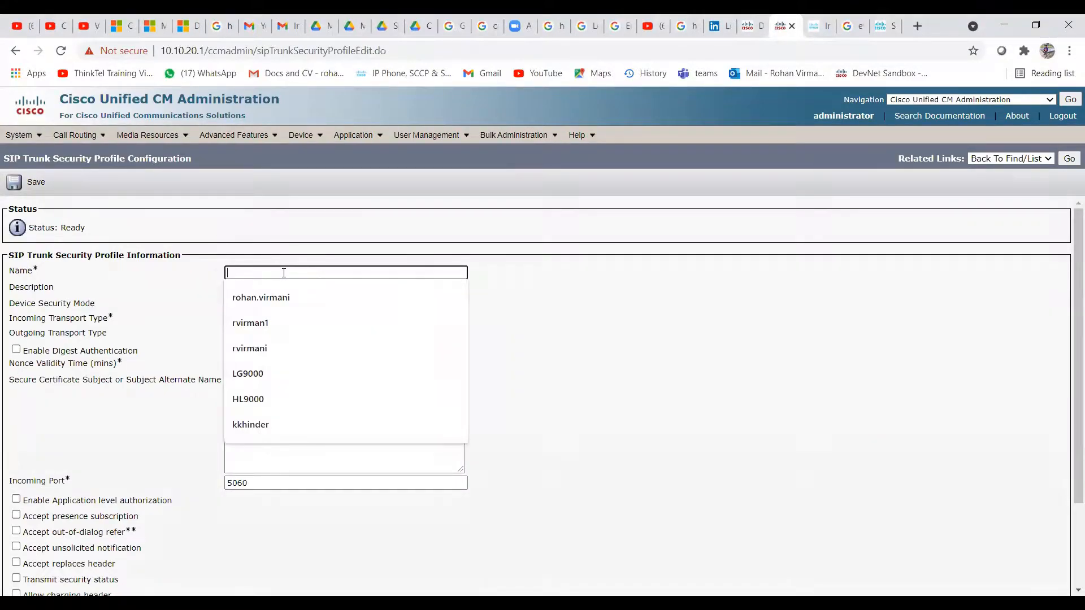
pyautogui.click(636, 339)
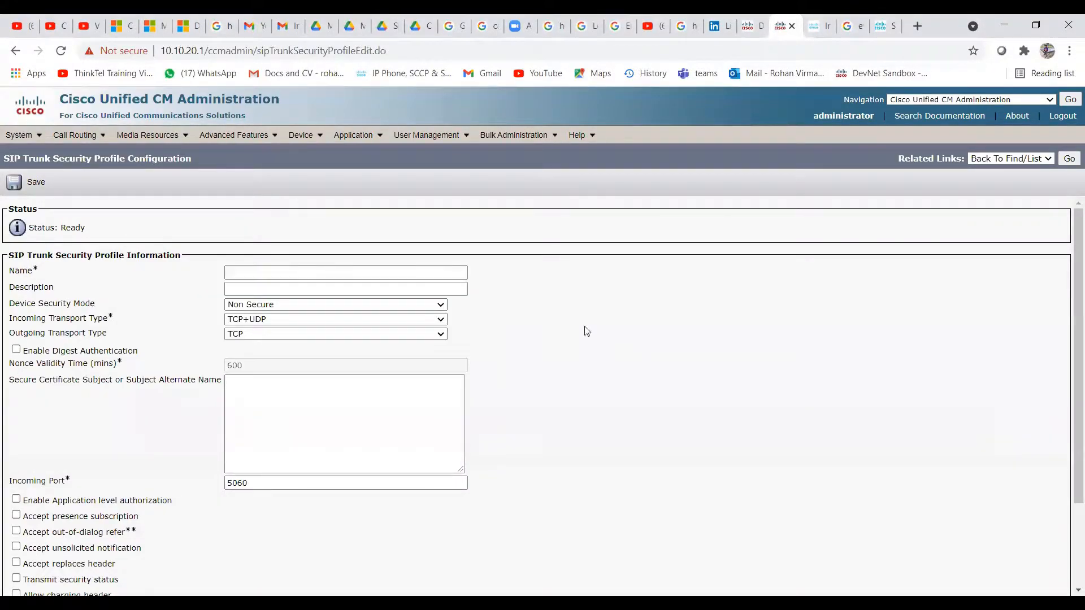
pyautogui.click(361, 273)
pyautogui.write('Test-SP')
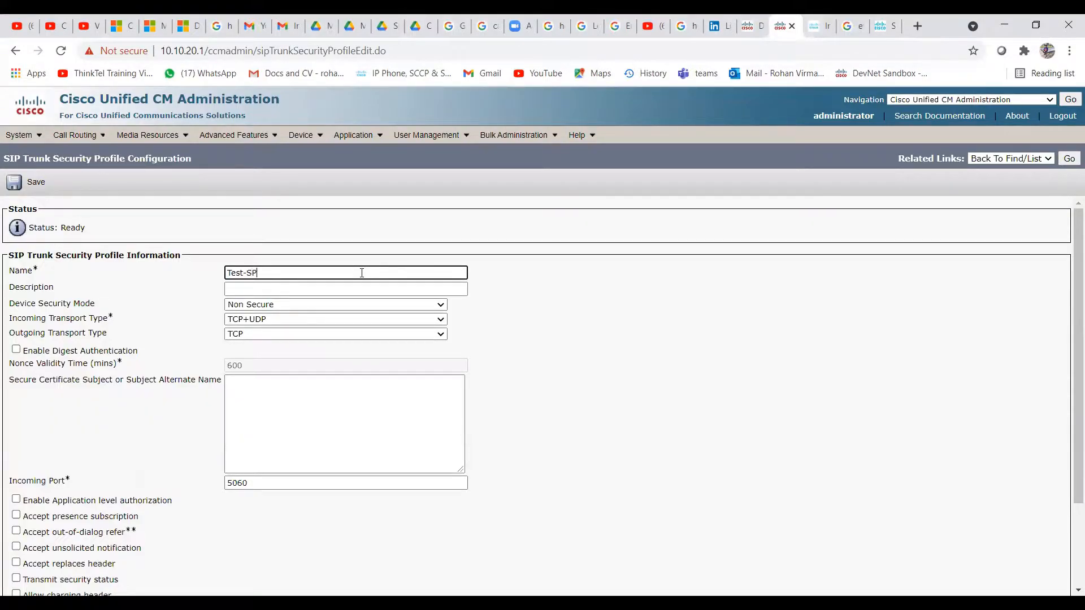
pyautogui.click(259, 288)
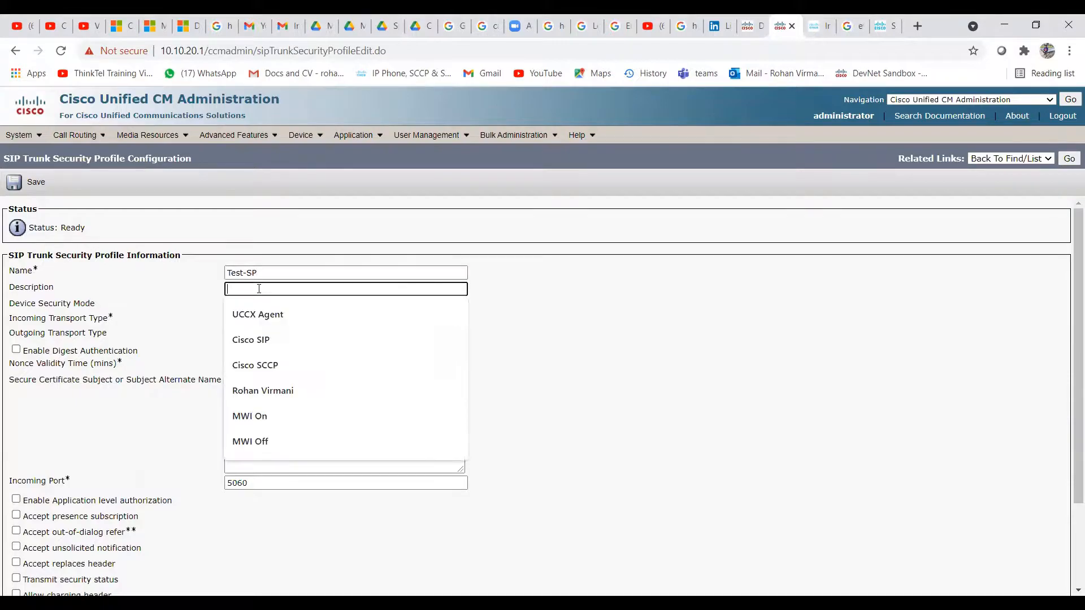
pyautogui.write('Test')
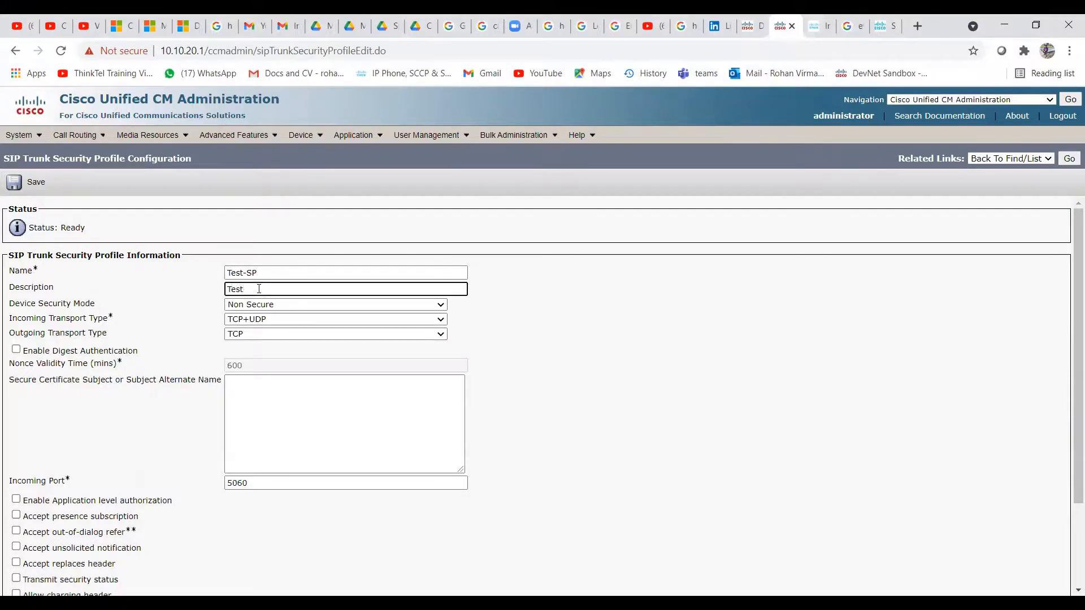
pyautogui.click(654, 346)
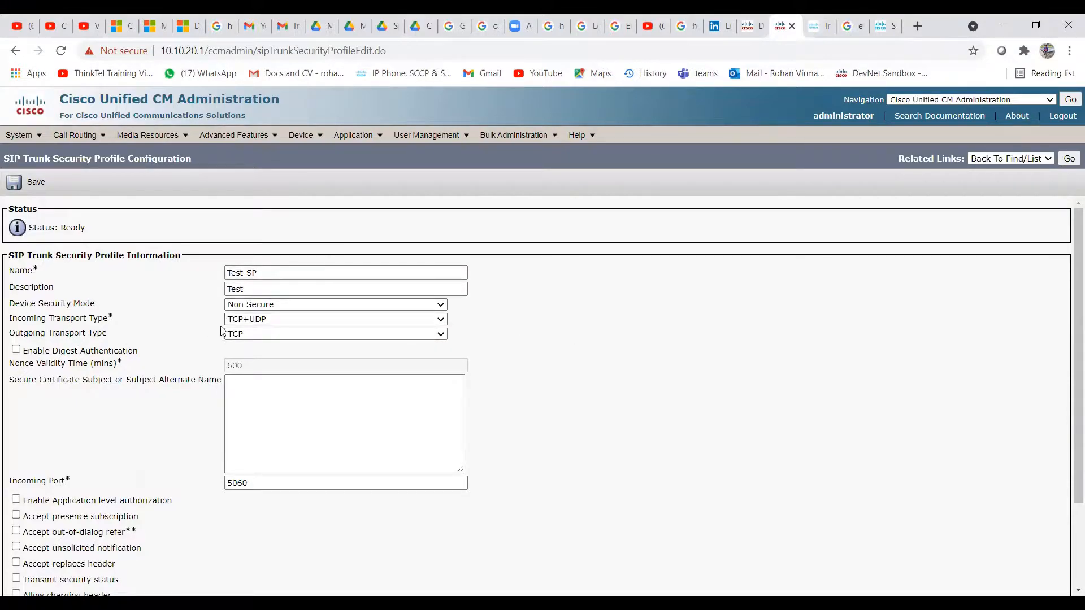
# Keep TCP+UDP, accept presence subscription, out-of-dialog refer and replaces headers, then save
pyautogui.click(234, 323)
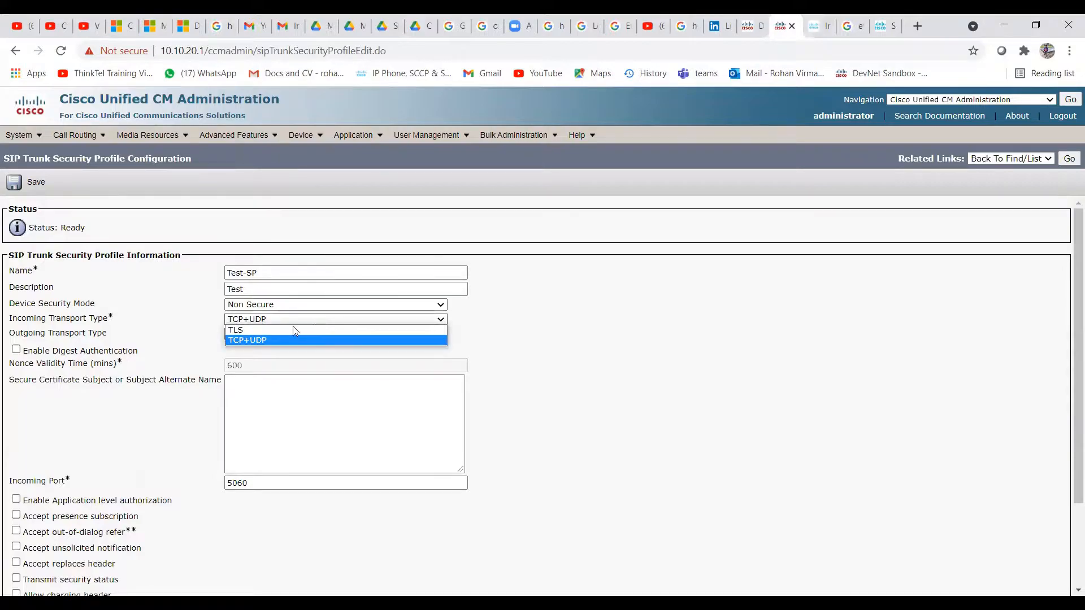
pyautogui.click(553, 358)
pyautogui.scroll(-3, 613, 384)
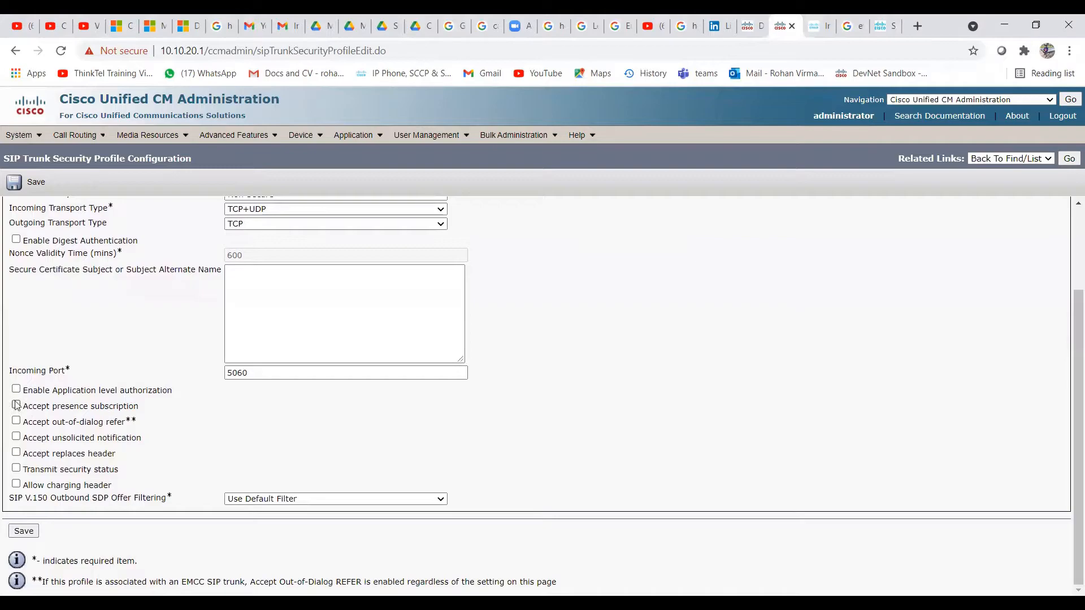
pyautogui.click(16, 405)
pyautogui.click(17, 422)
pyautogui.click(17, 453)
pyautogui.click(28, 532)
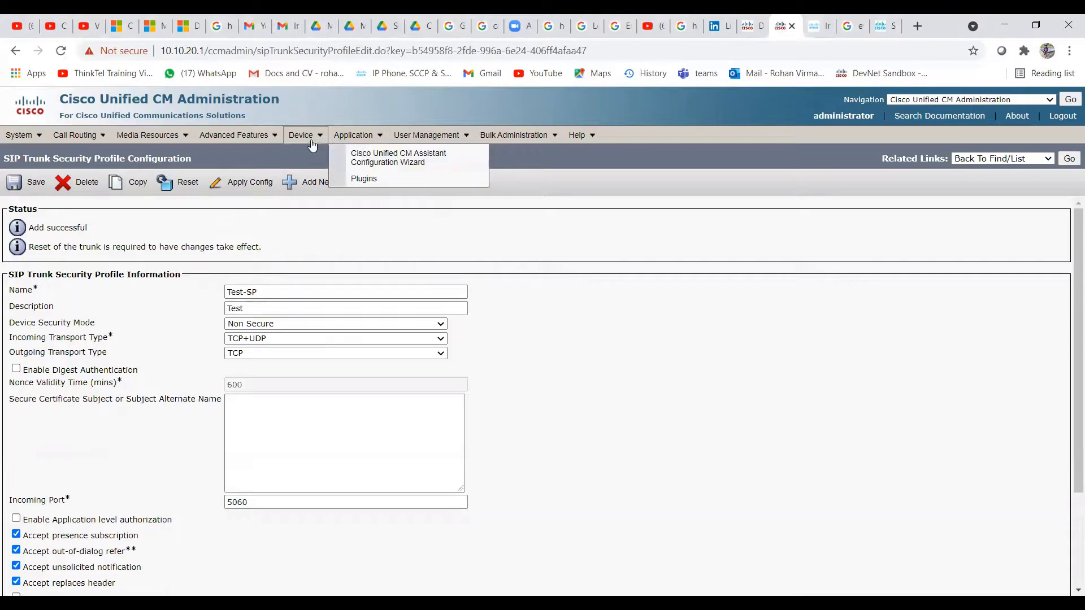
# Find all SIP profiles under Device > Device Settings, listing the five defaults
pyautogui.moveTo(305, 136)
pyautogui.moveTo(367, 250)
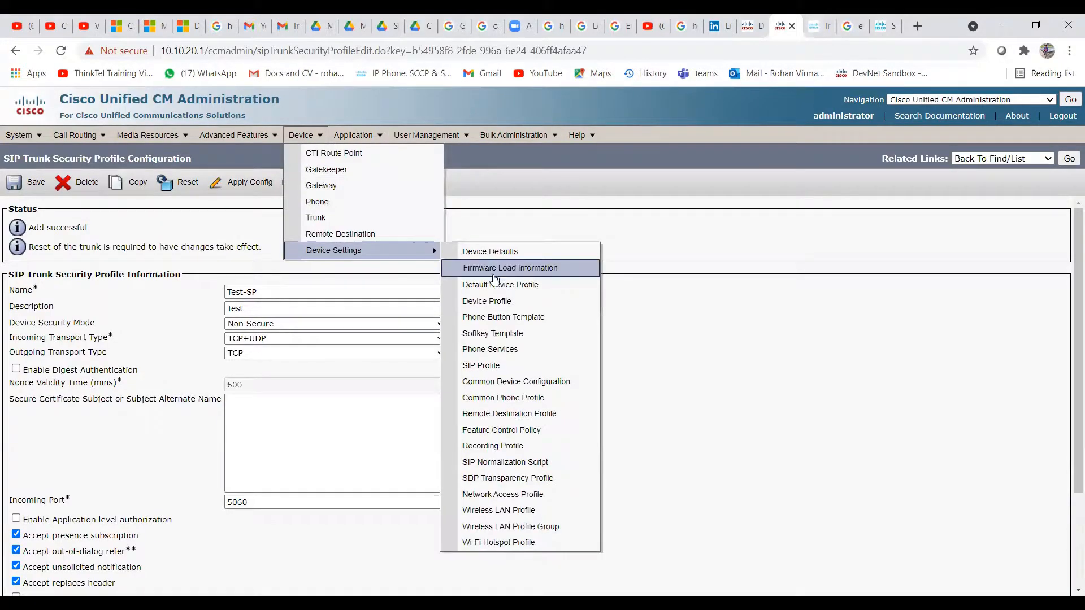
pyautogui.click(495, 365)
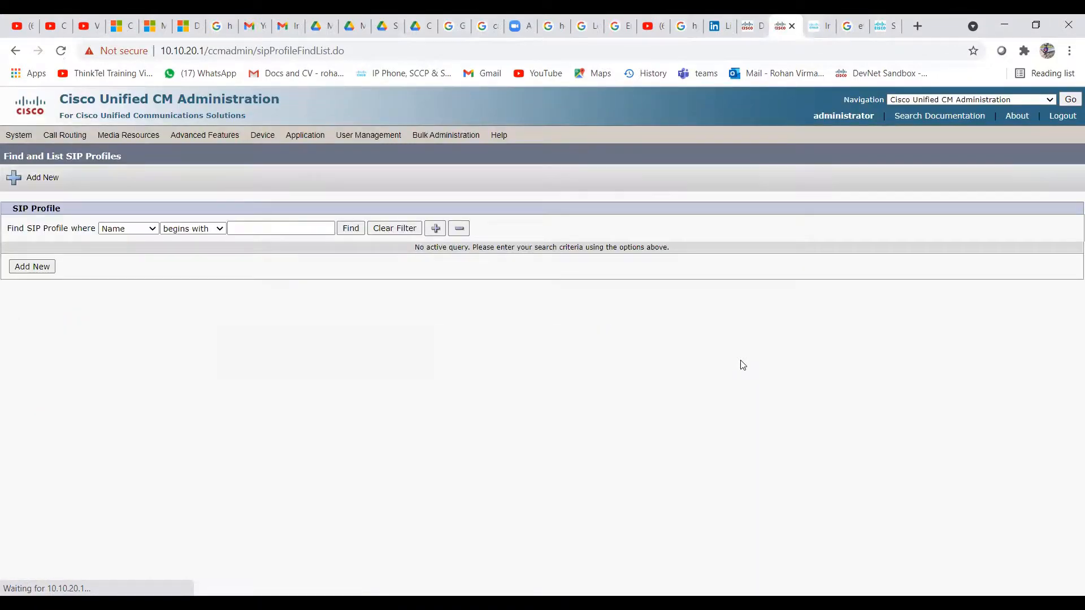
pyautogui.click(351, 233)
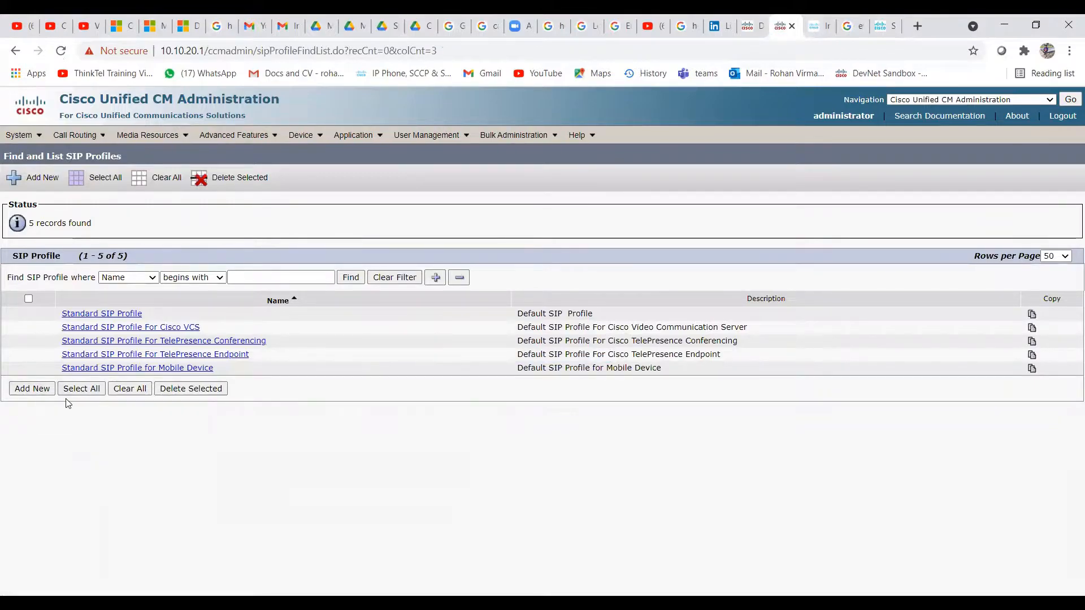
# Add a new SIP profile named 'Test-SIP Profile' with description 'Test - SIP Profile'
pyautogui.click(34, 389)
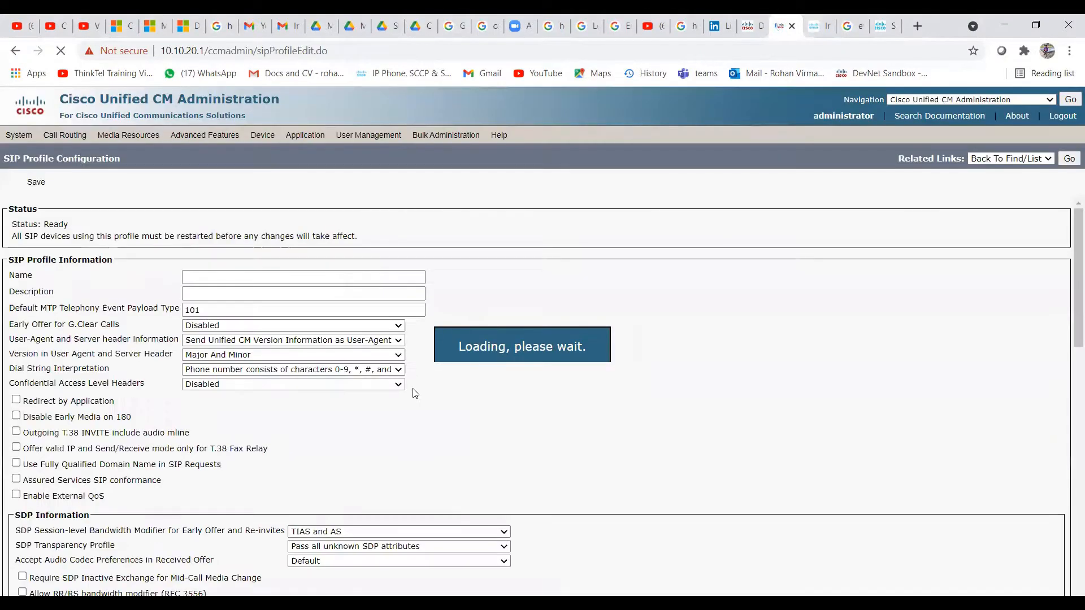
pyautogui.click(273, 289)
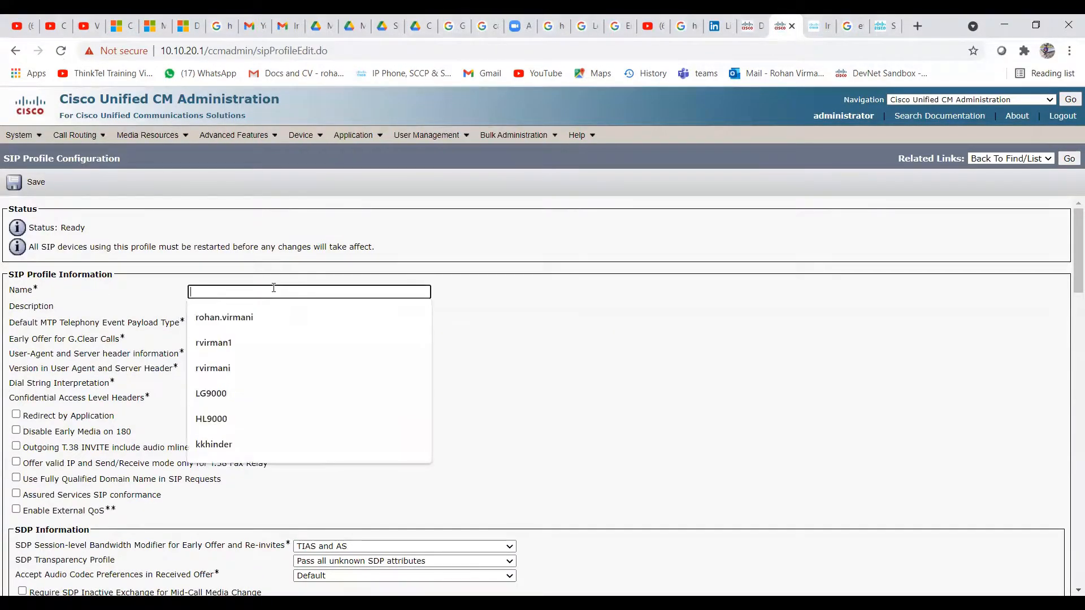
pyautogui.write('Test-SIP ')
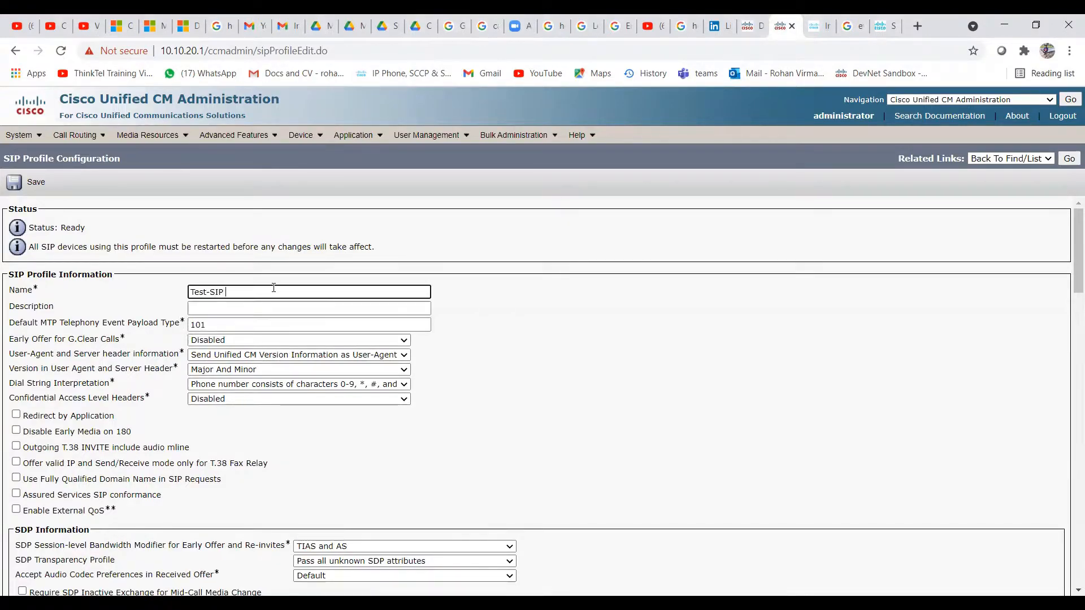
pyautogui.write('Profile')
pyautogui.click(259, 306)
pyautogui.write('Te')
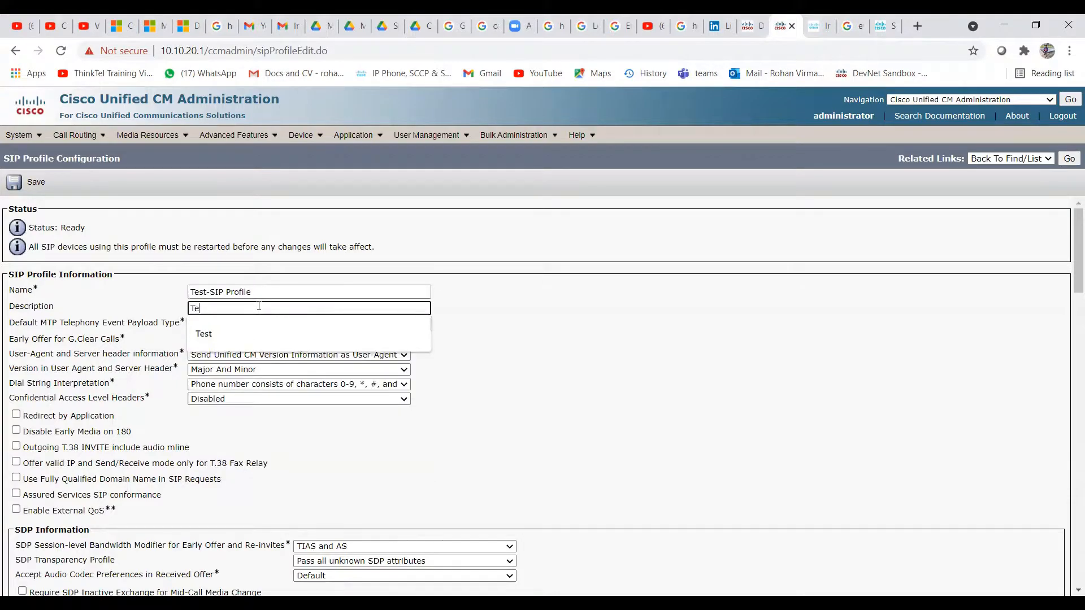
pyautogui.write('st - S')
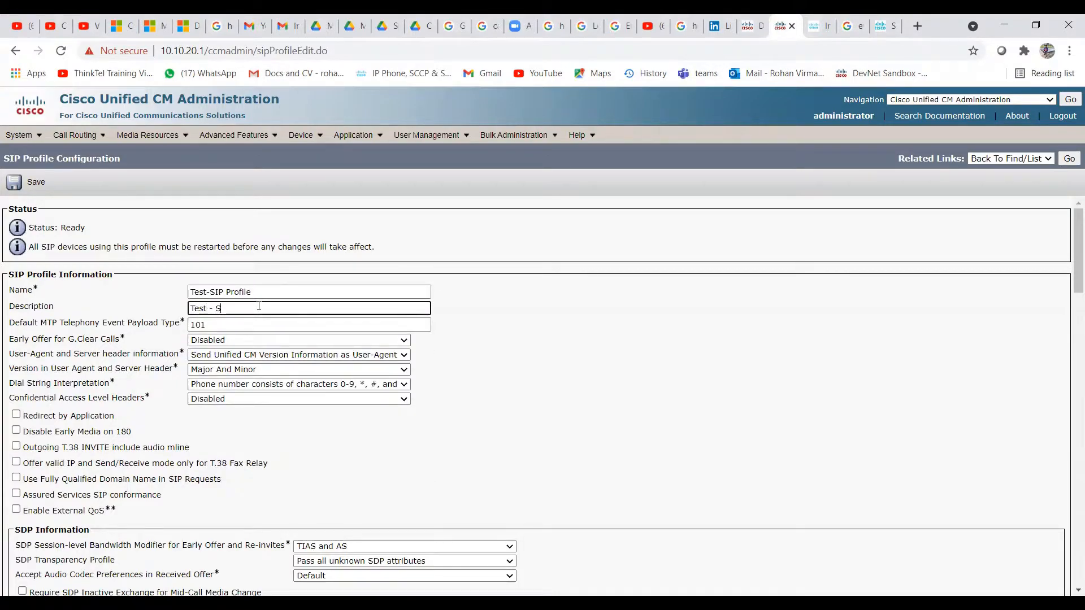
pyautogui.write('IP Profile')
pyautogui.click(540, 390)
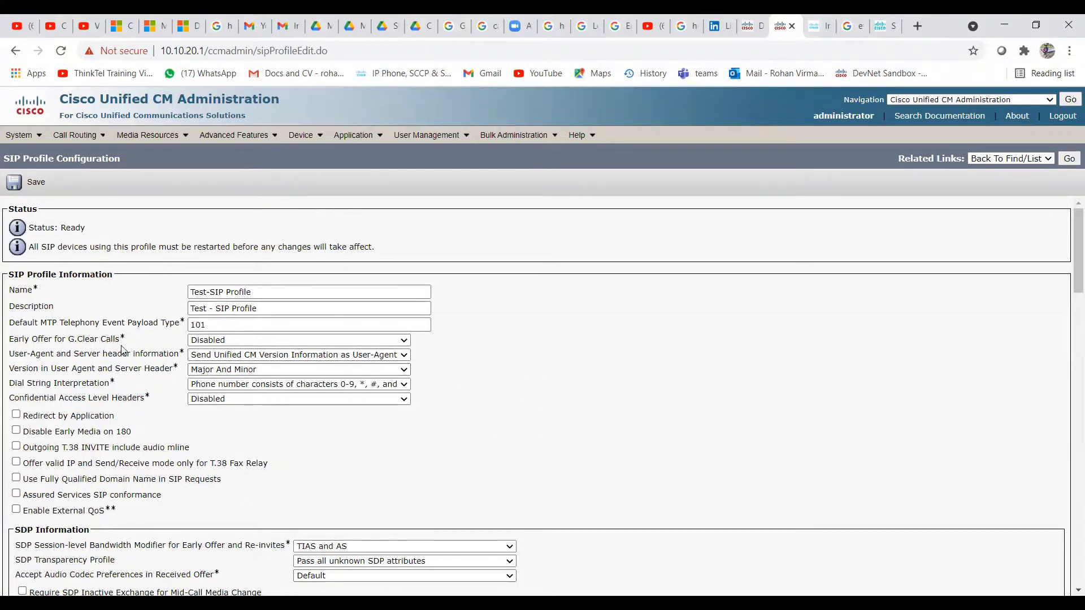
pyautogui.scroll(-3, 313, 322)
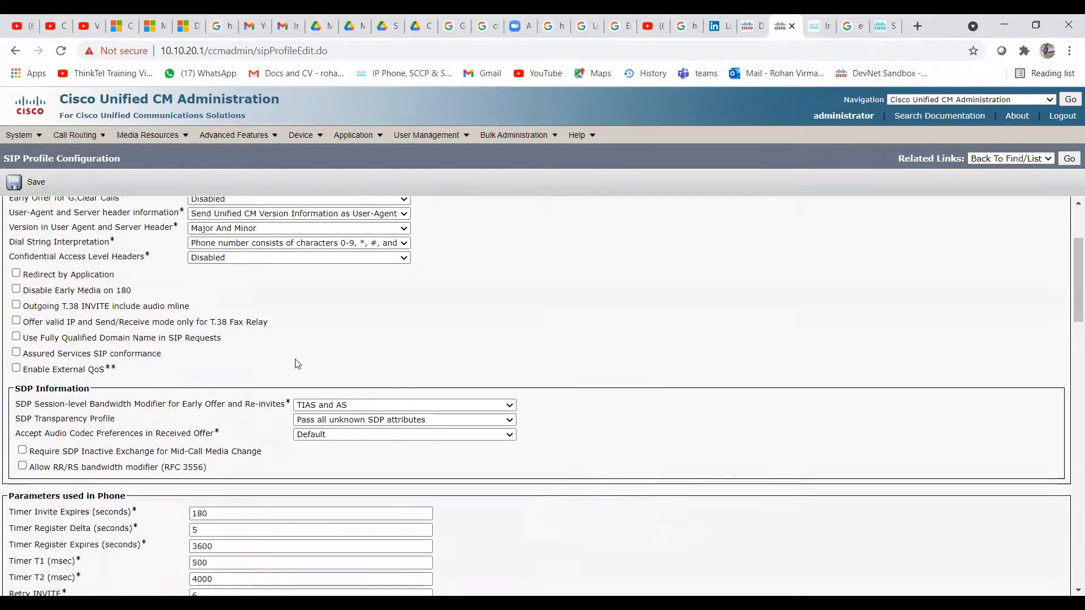
pyautogui.scroll(-3, 263, 334)
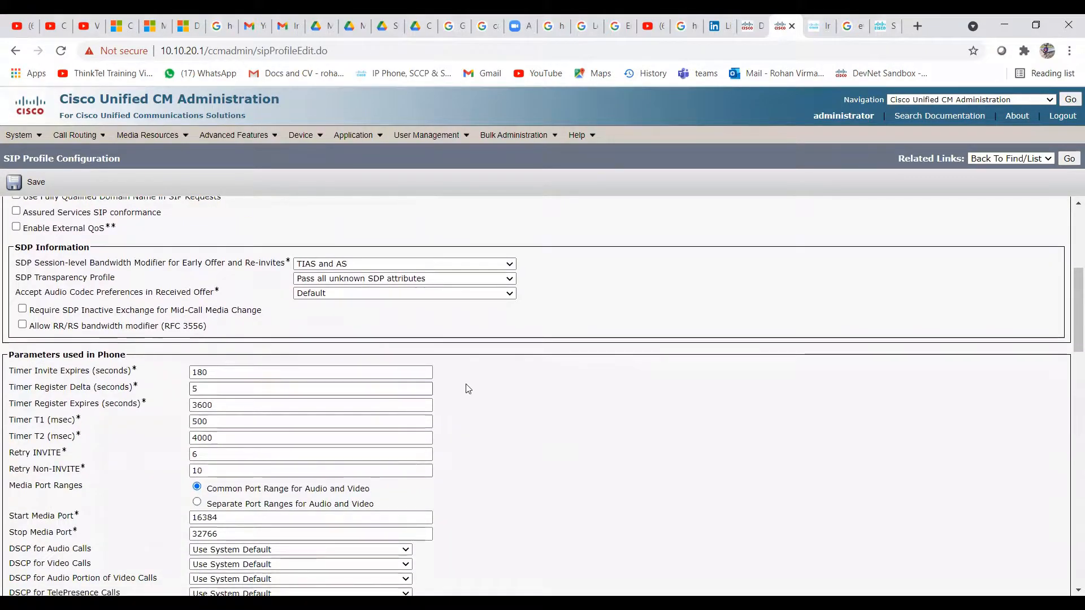
pyautogui.scroll(-5, 467, 387)
pyautogui.scroll(-12, 521, 391)
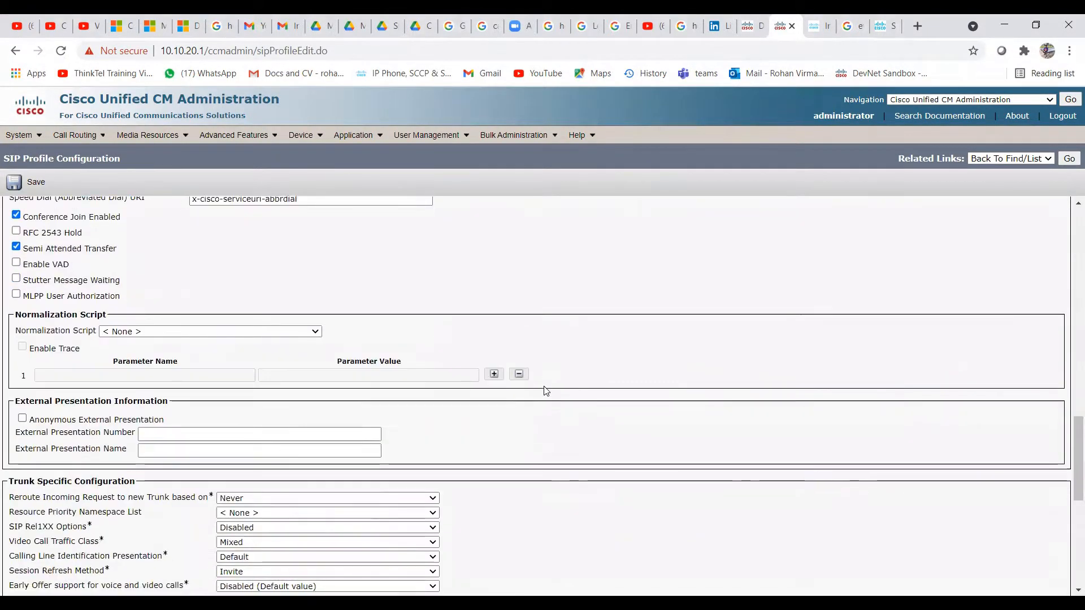
pyautogui.scroll(-3, 545, 390)
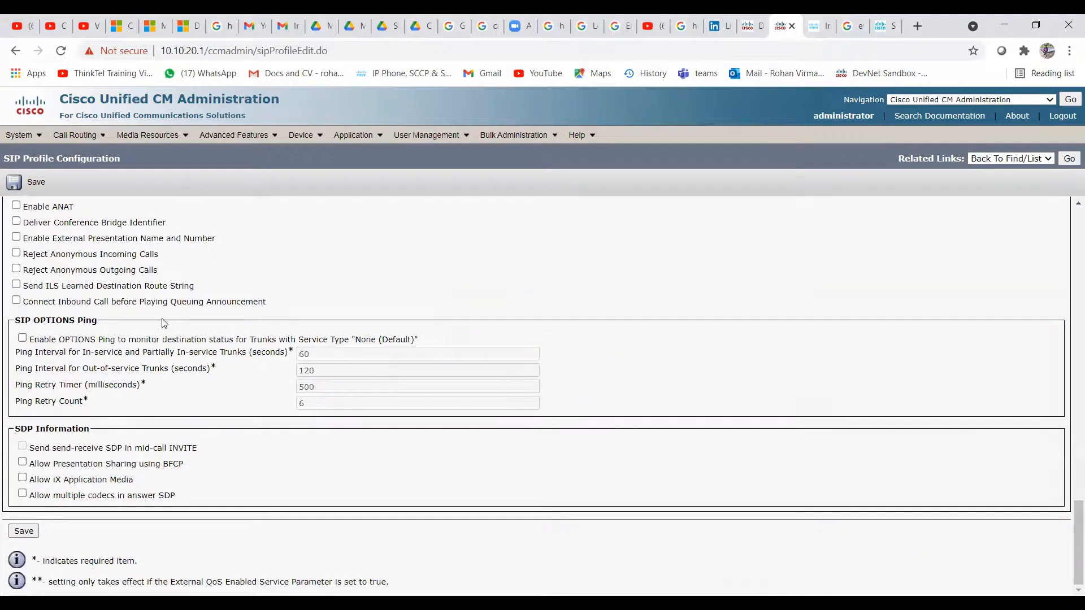
pyautogui.scroll(3, 217, 301)
pyautogui.scroll(6, 316, 365)
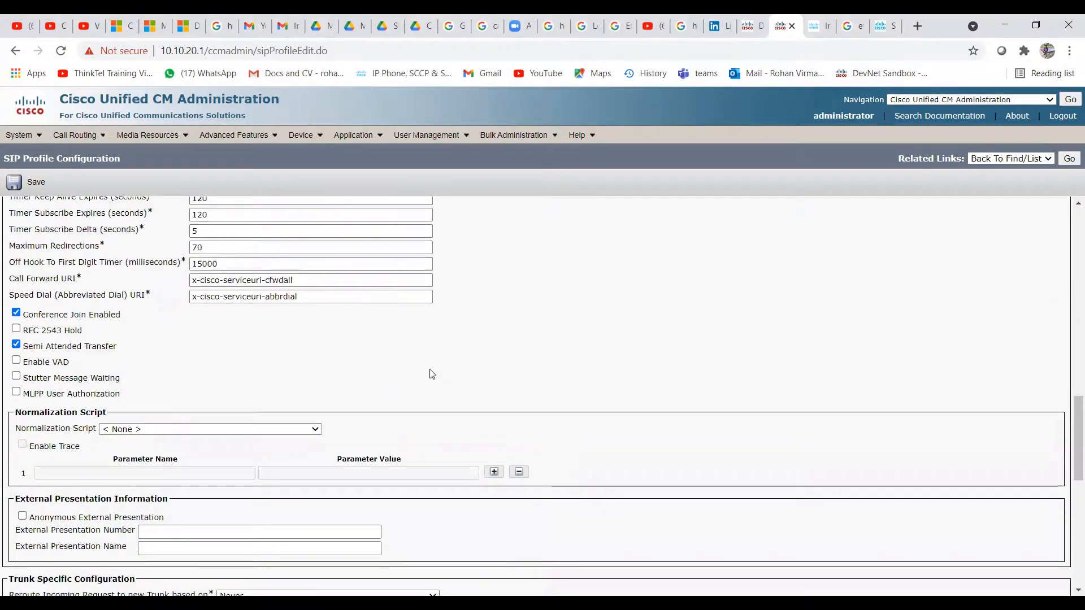
pyautogui.scroll(3, 433, 374)
pyautogui.scroll(3, 526, 358)
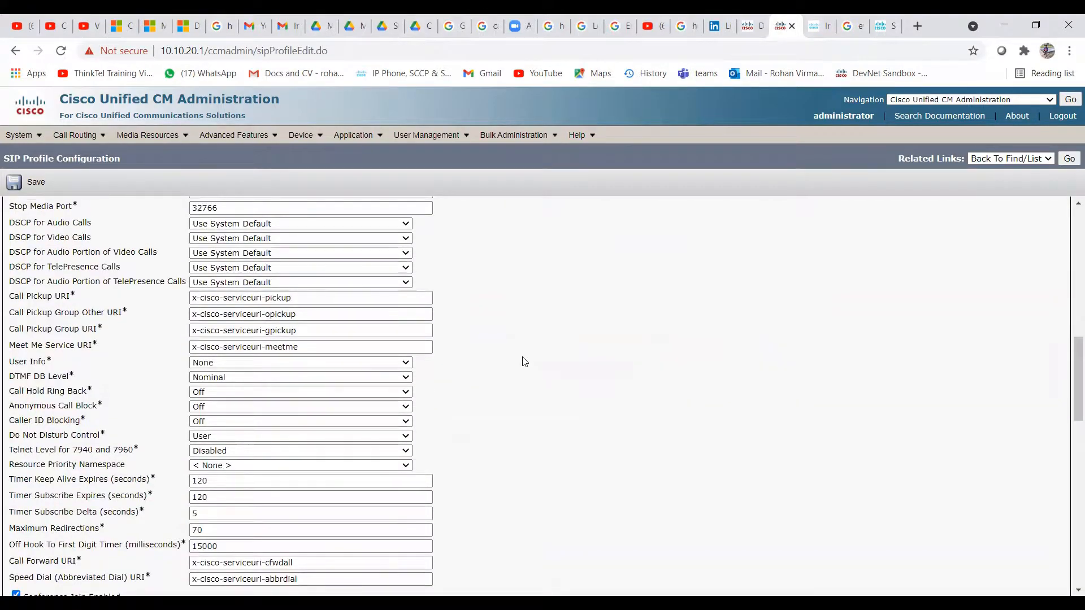
pyautogui.scroll(-5, 524, 362)
pyautogui.scroll(-5, 524, 361)
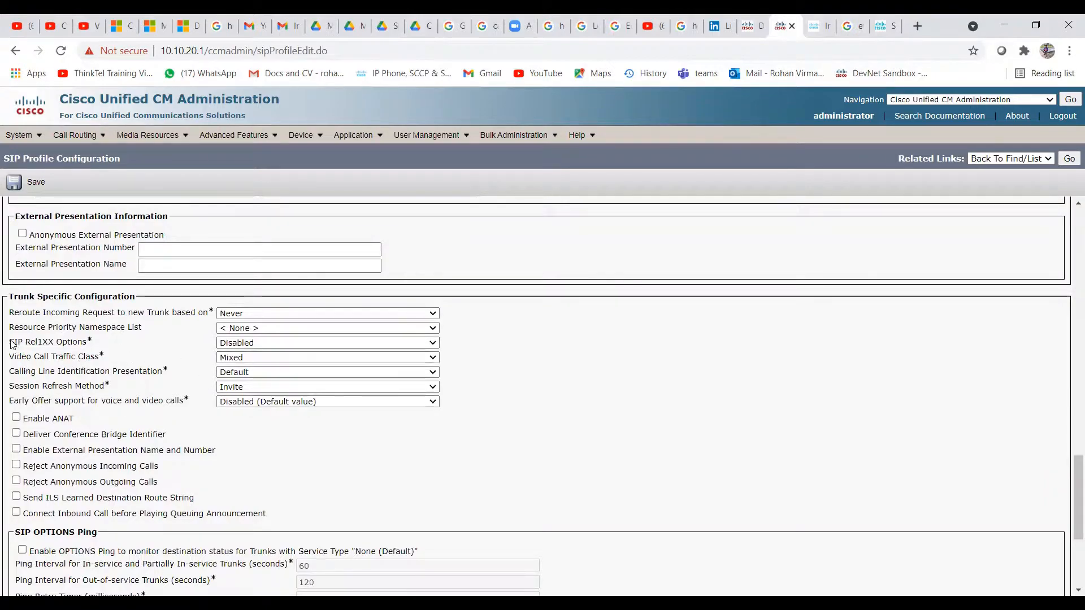
# Set SIP Rel1XX Options to 'Send PRACK if 1xx Contains SDP' and save Test-SIP Profile
pyautogui.moveTo(12, 345); pyautogui.dragTo(93, 347)
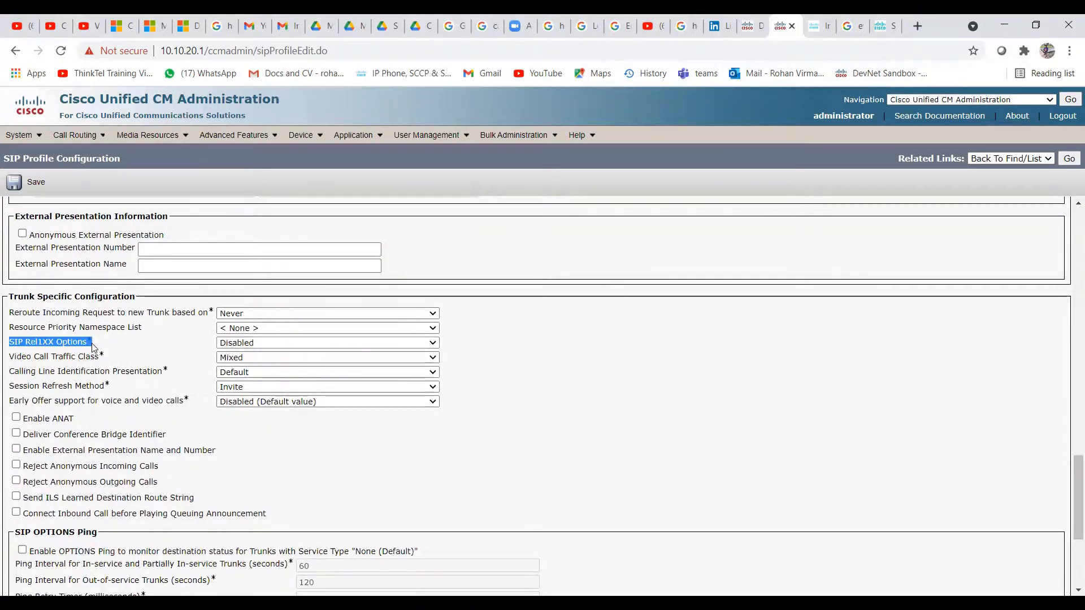
pyautogui.click(102, 347)
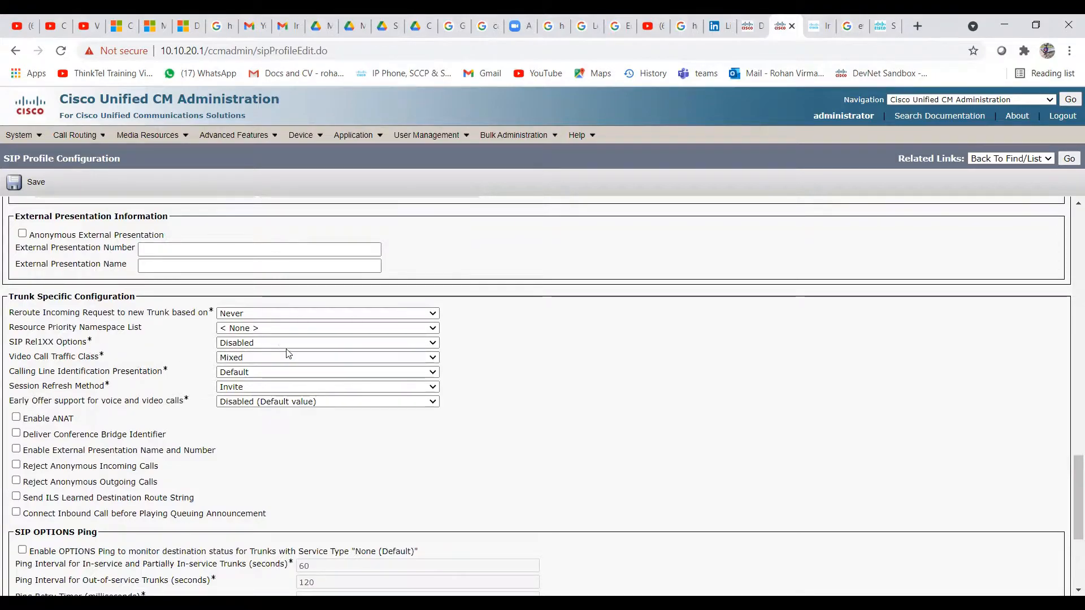
pyautogui.click(433, 345)
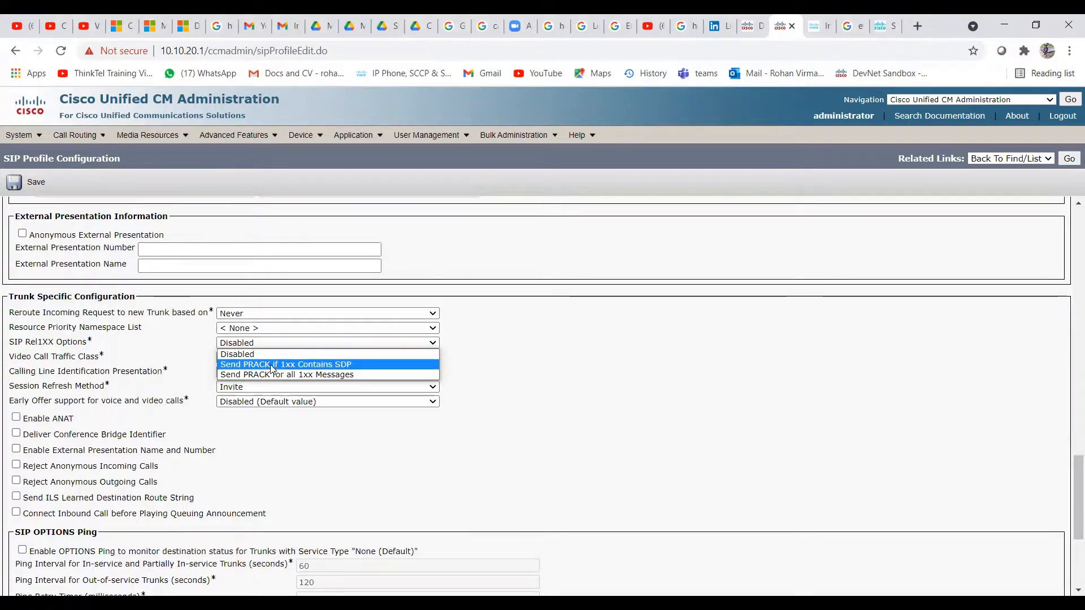
pyautogui.click(256, 356)
pyautogui.click(259, 345)
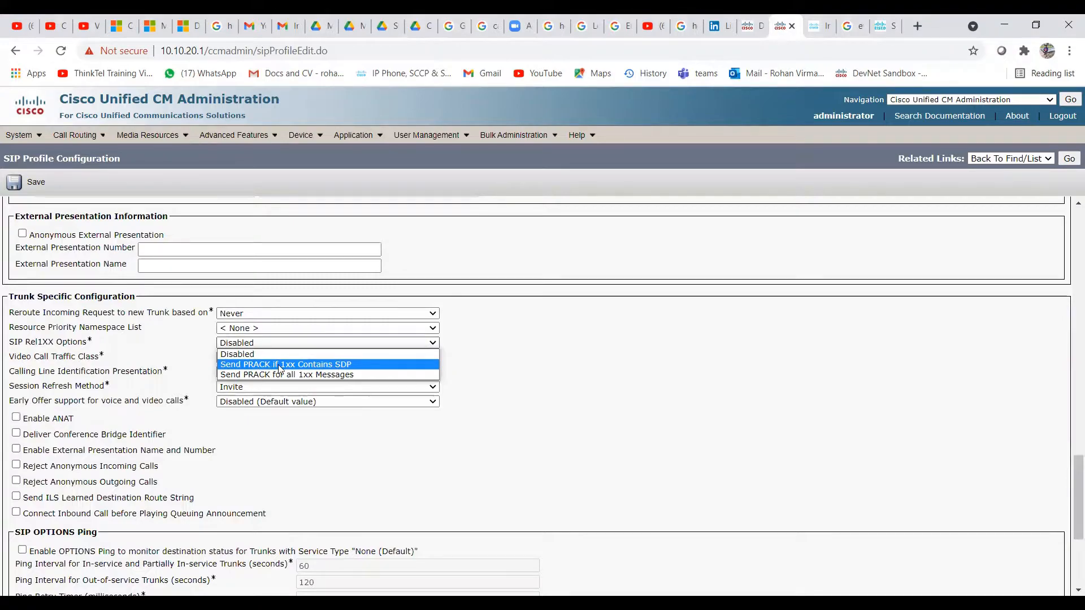
pyautogui.click(281, 365)
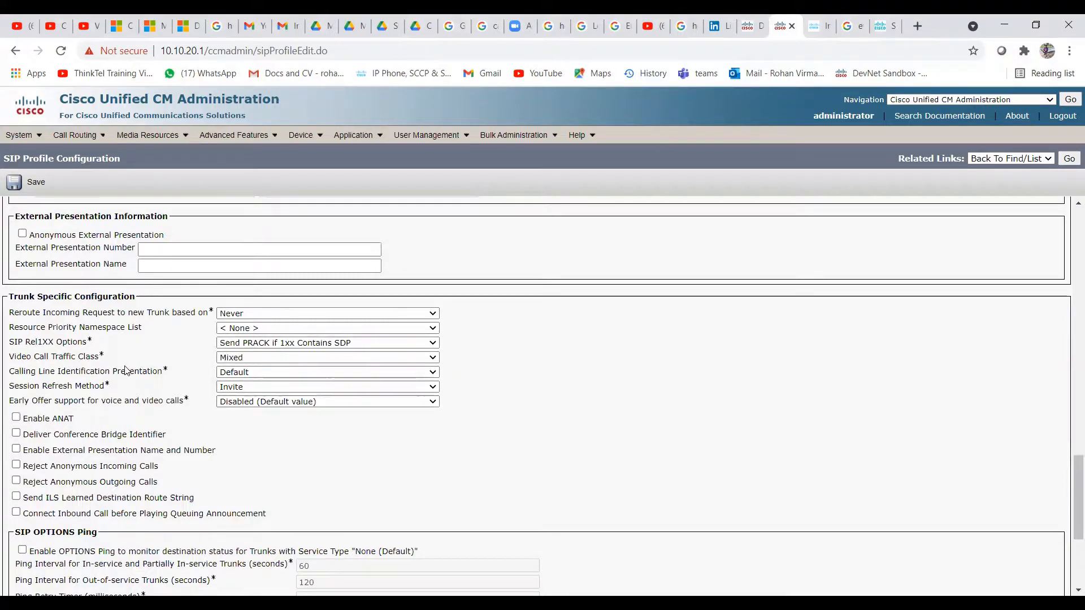
pyautogui.scroll(-3, 125, 368)
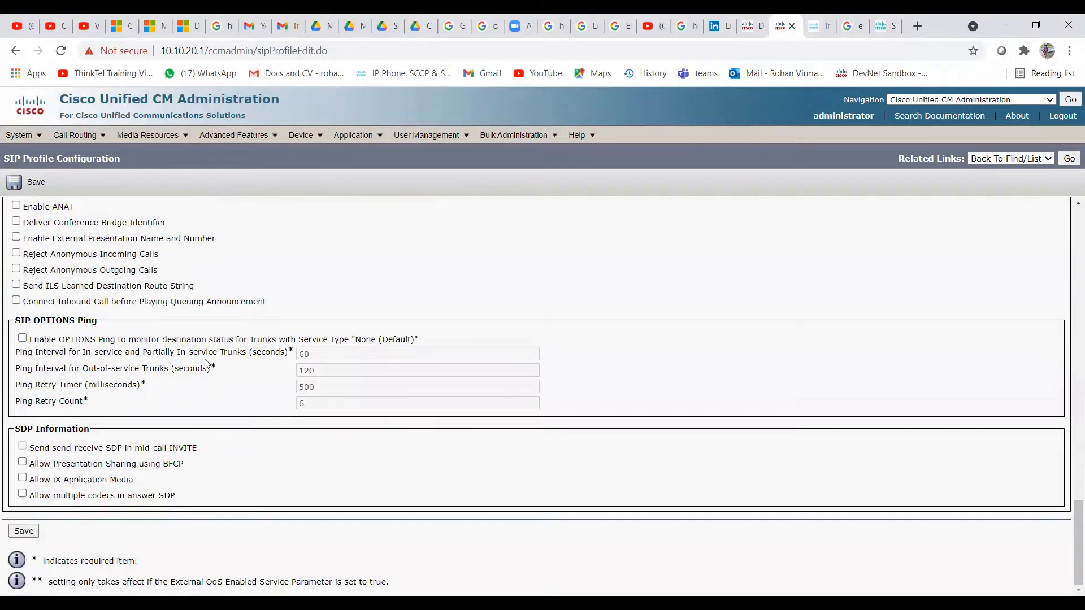
pyautogui.click(19, 533)
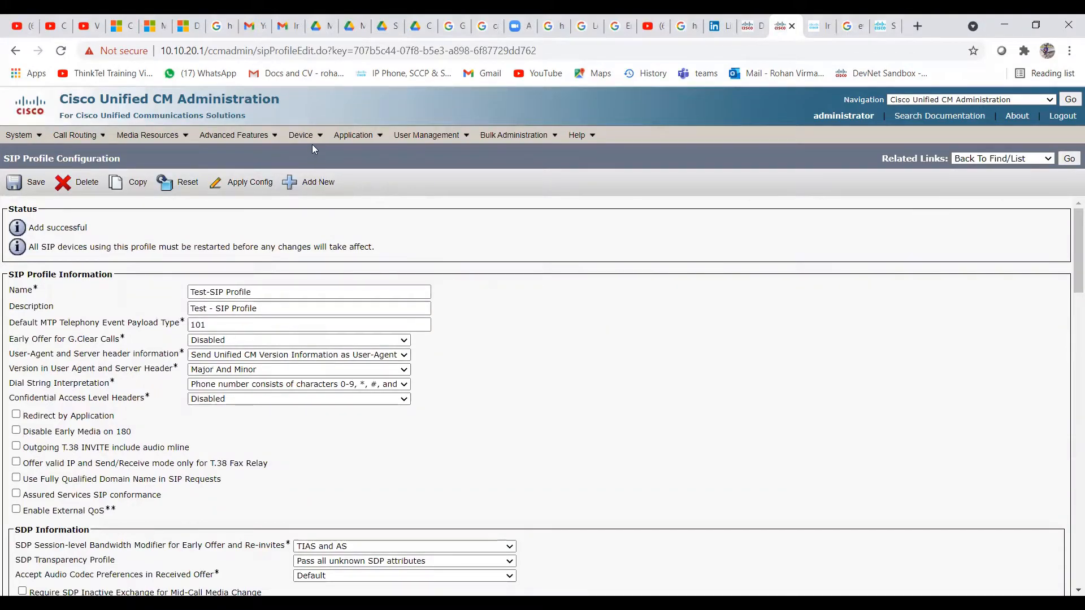
pyautogui.moveTo(302, 135)
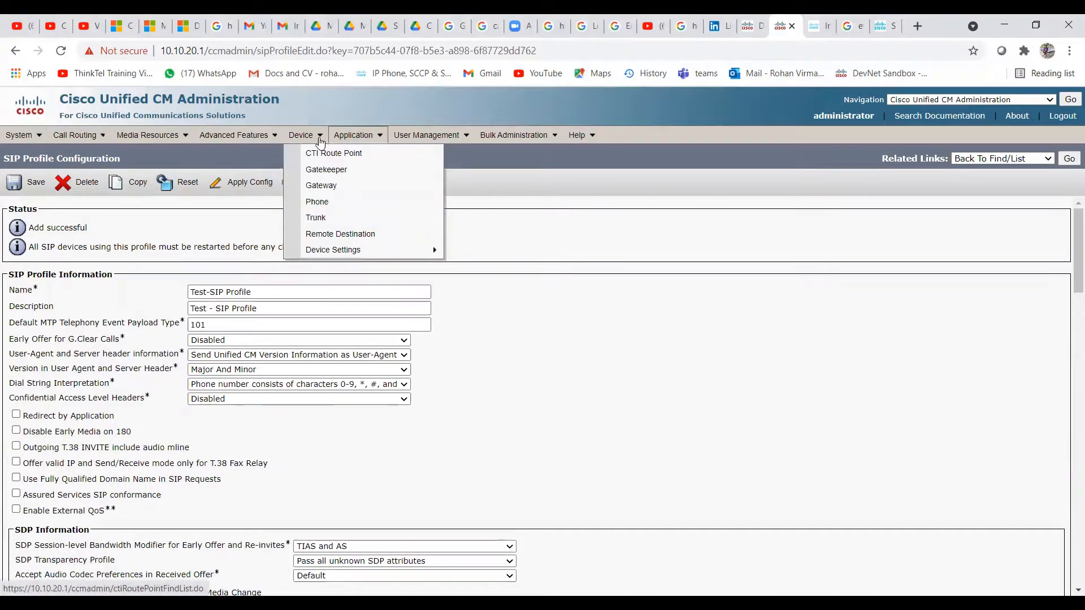
# Add a new trunk of type SIP Trunk with service type None(Default) and continue
pyautogui.click(327, 220)
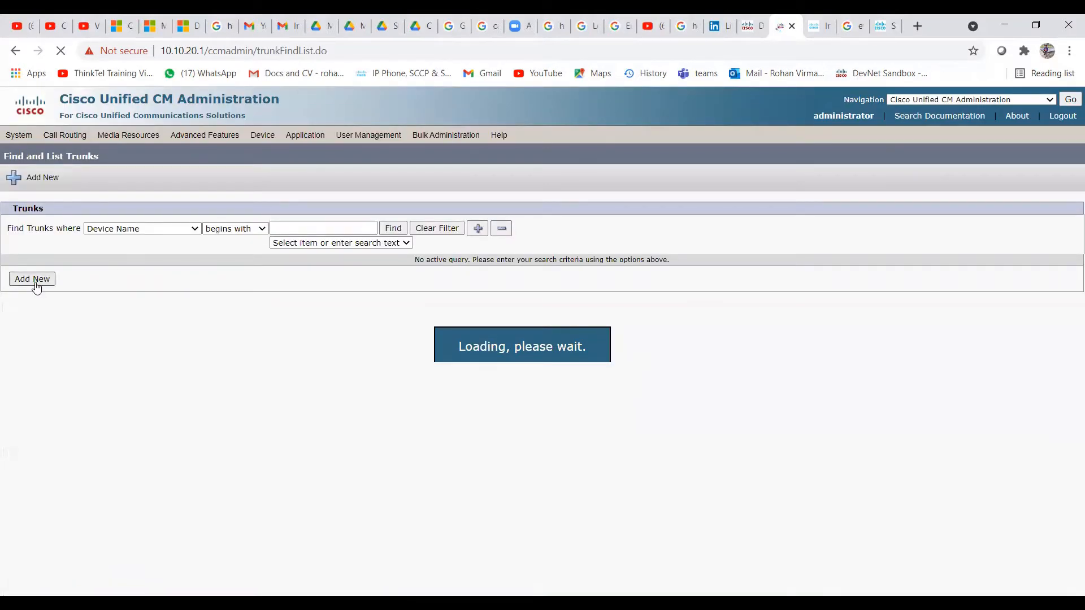
pyautogui.click(33, 279)
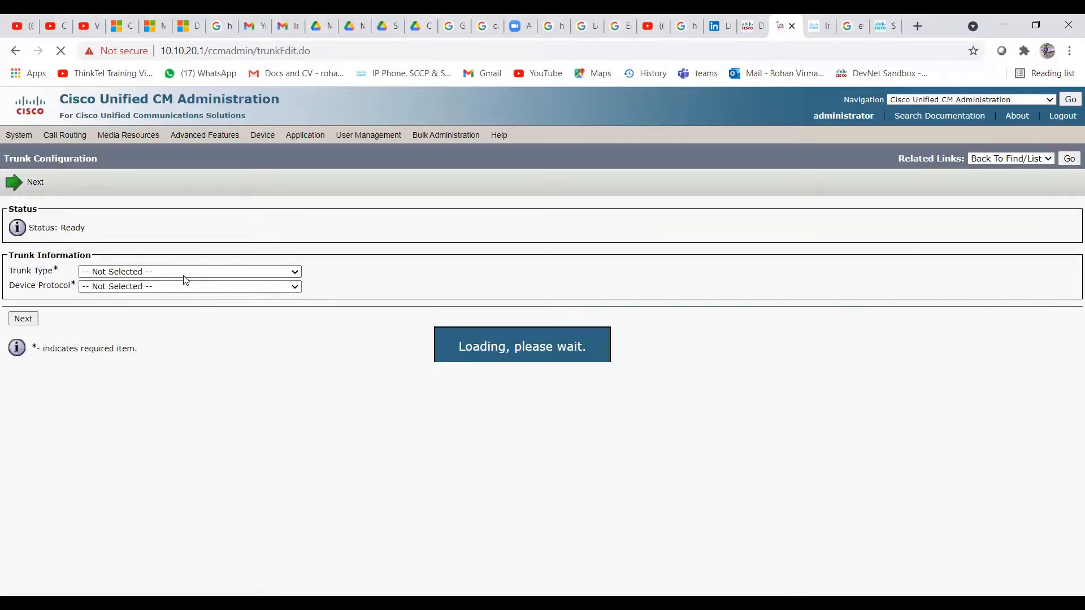
pyautogui.click(176, 272)
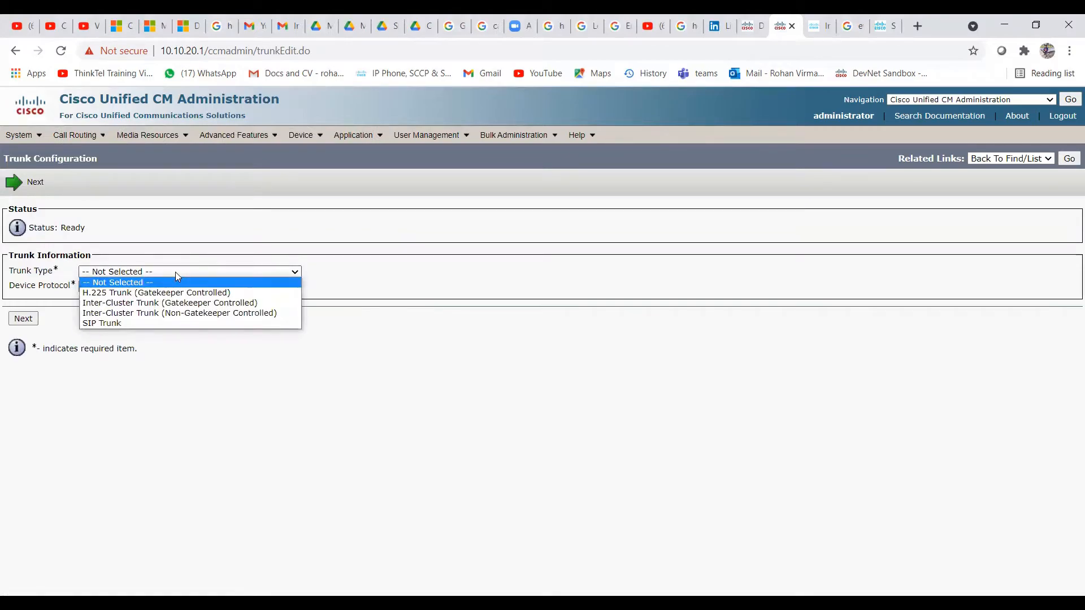
pyautogui.click(132, 323)
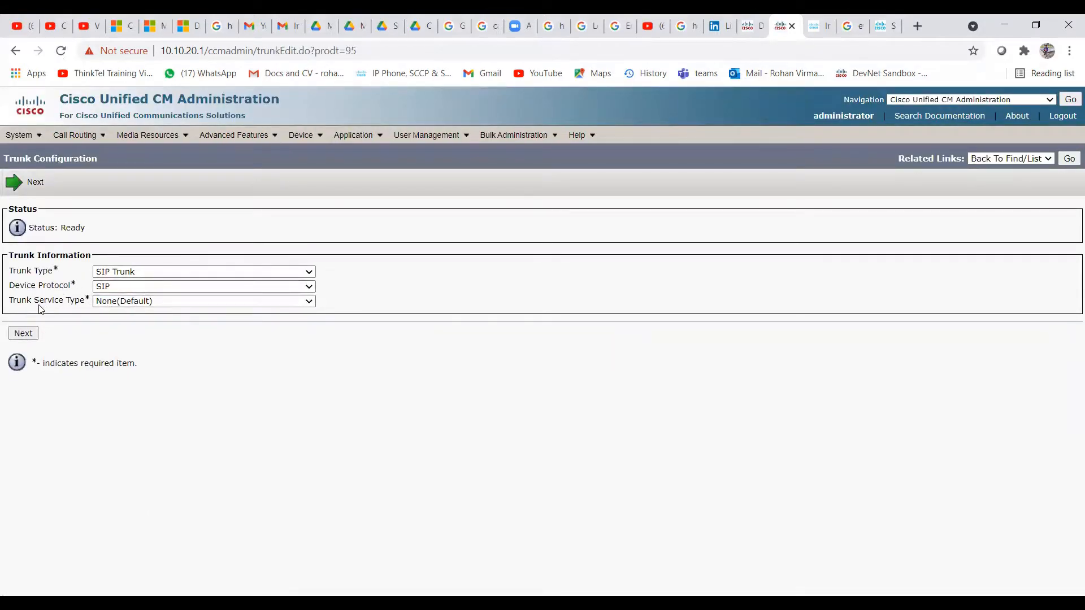
pyautogui.click(158, 304)
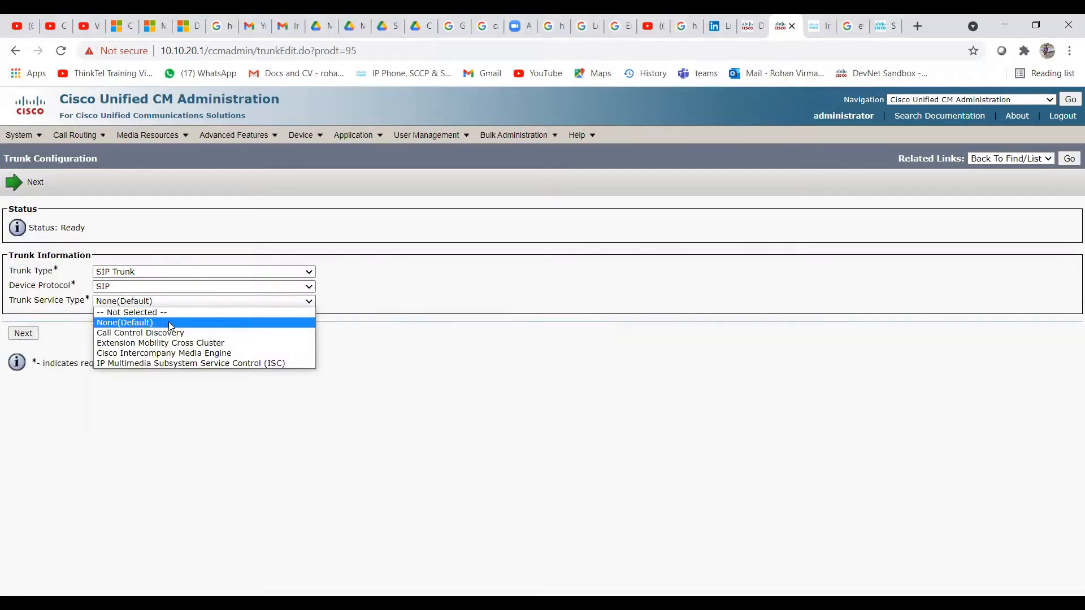
pyautogui.click(170, 326)
pyautogui.click(23, 333)
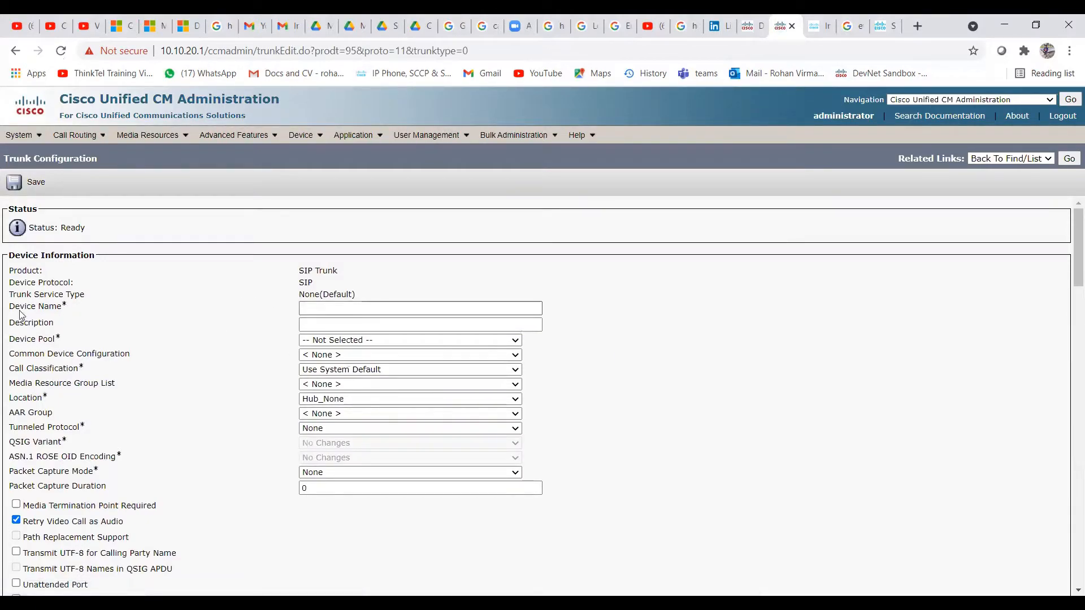
# Name the trunk 'SIP Trunk to Gateway' and set its device pool to Default
pyautogui.click(331, 310)
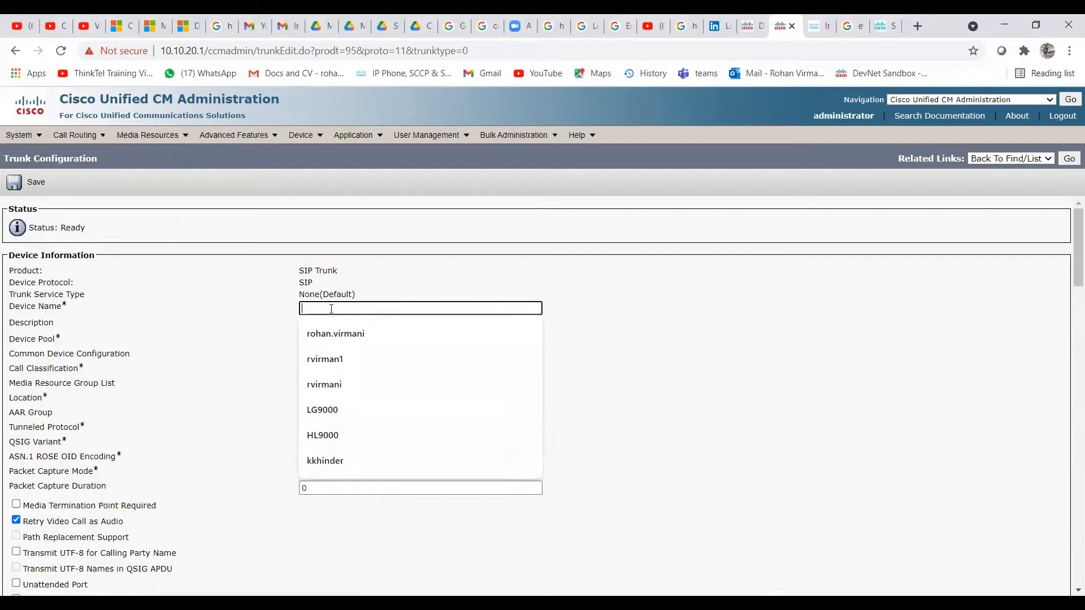
pyautogui.write('SIP Trunk to')
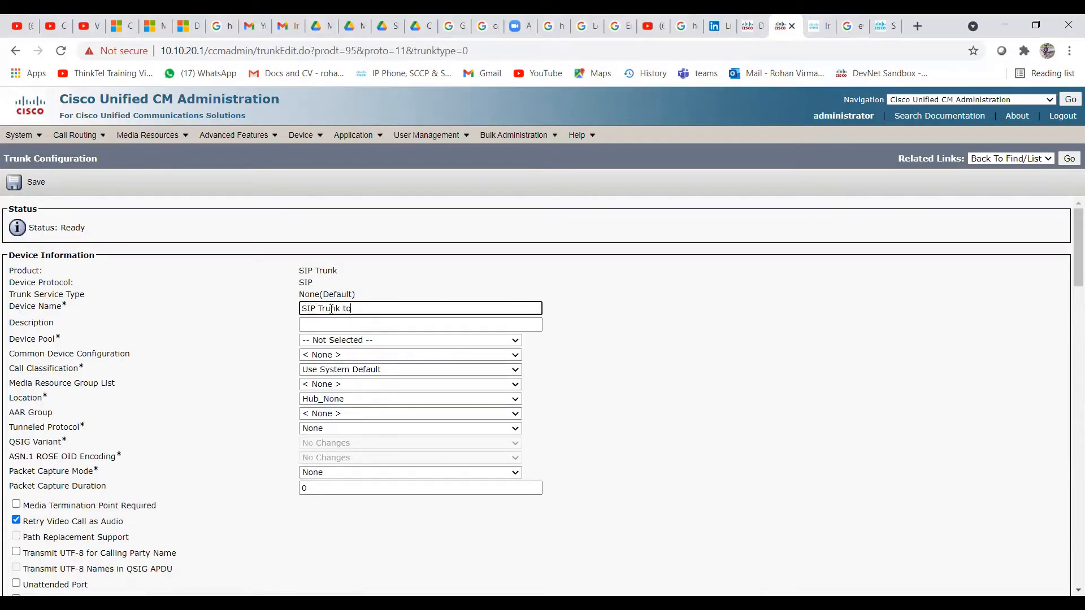
pyautogui.write(' Gateway')
pyautogui.tripleClick(343, 308)
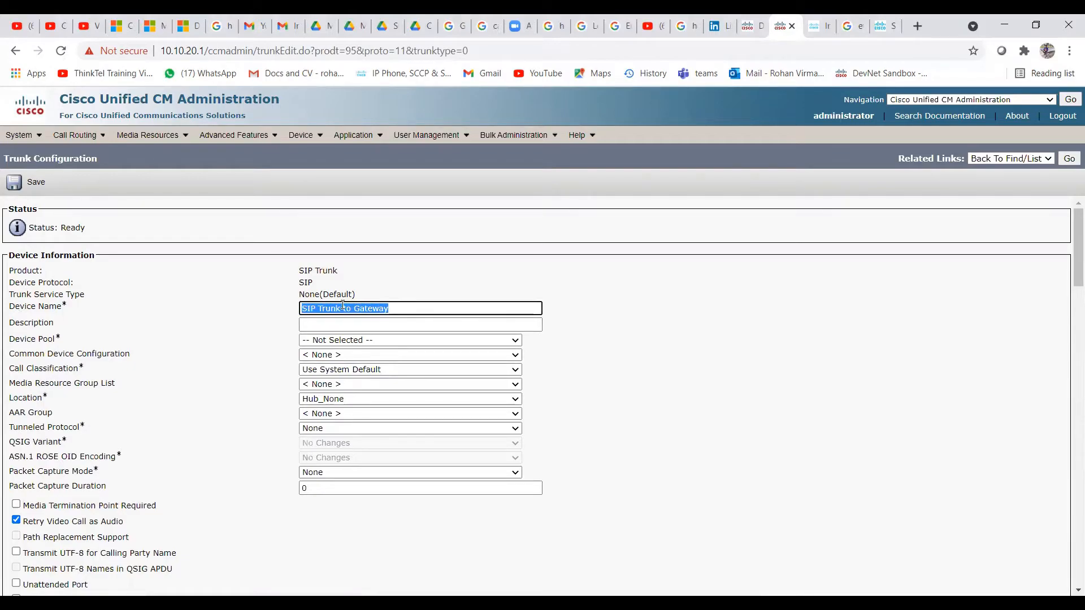
pyautogui.click(339, 324)
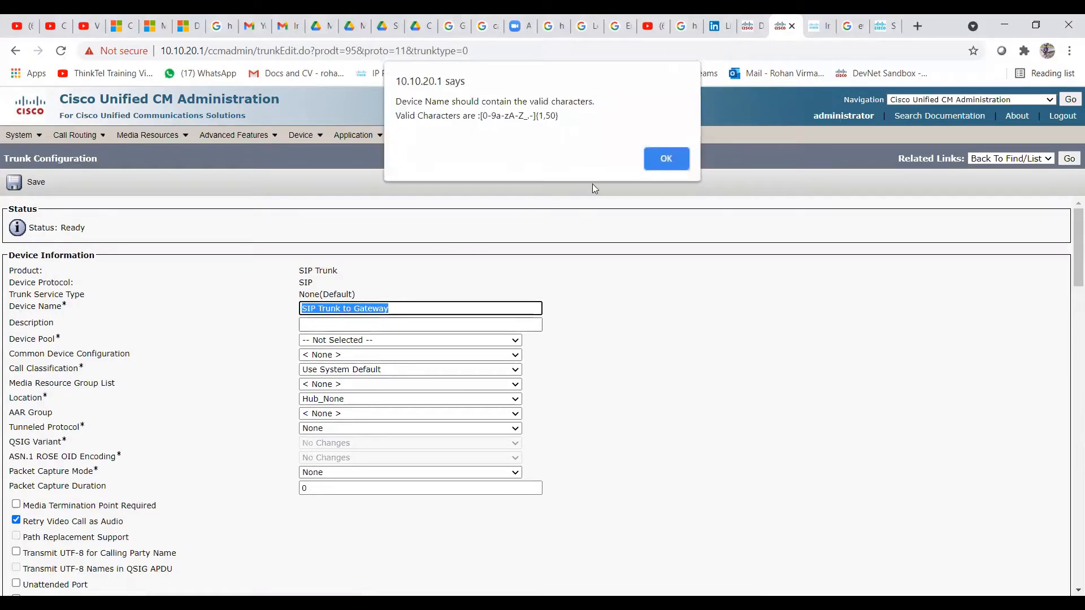
pyautogui.click(657, 161)
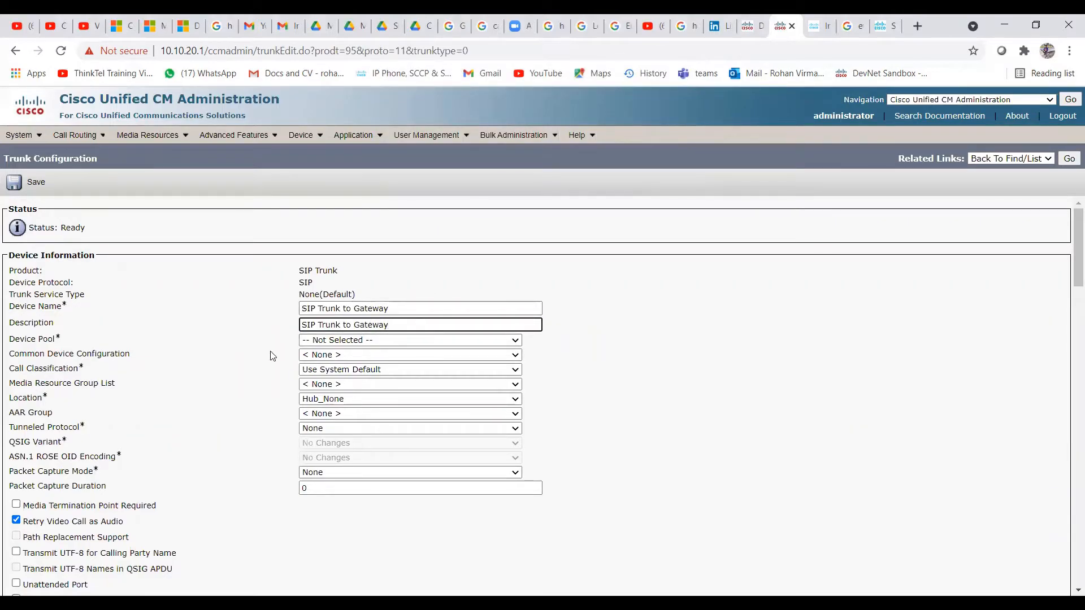
pyautogui.click(345, 341)
pyautogui.click(338, 362)
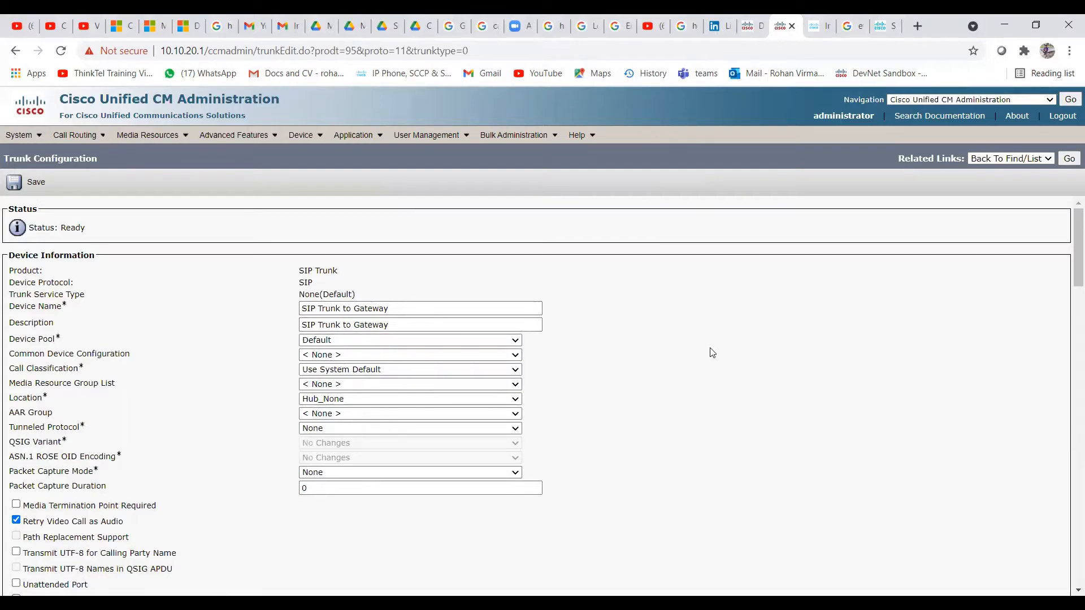
# Enter destination address 10.10.20.35 with port 5060 under SIP Information
pyautogui.scroll(-1, 266, 363)
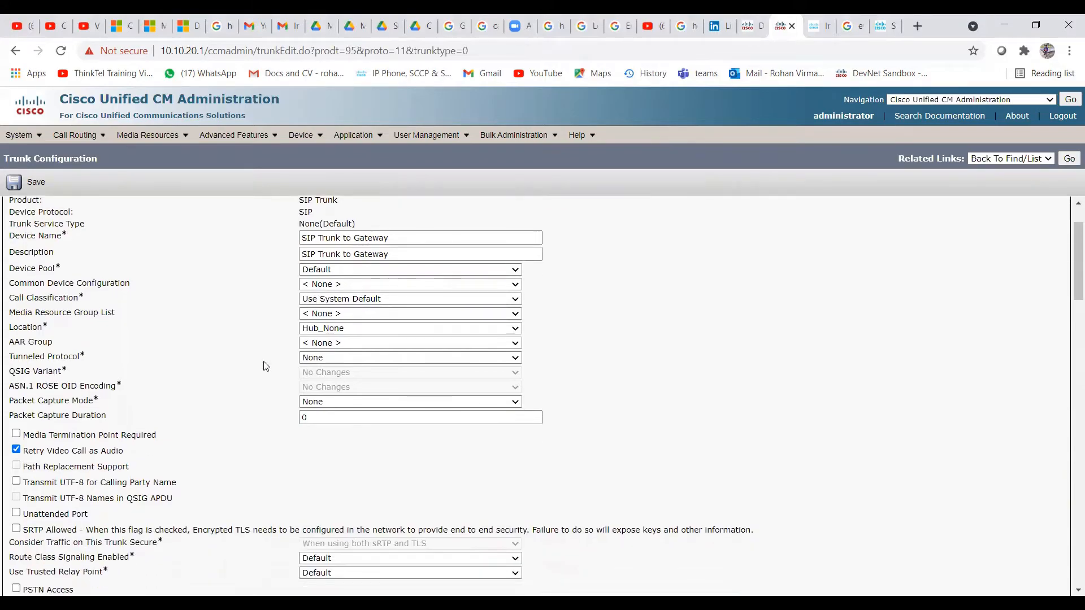
pyautogui.scroll(-2, 218, 362)
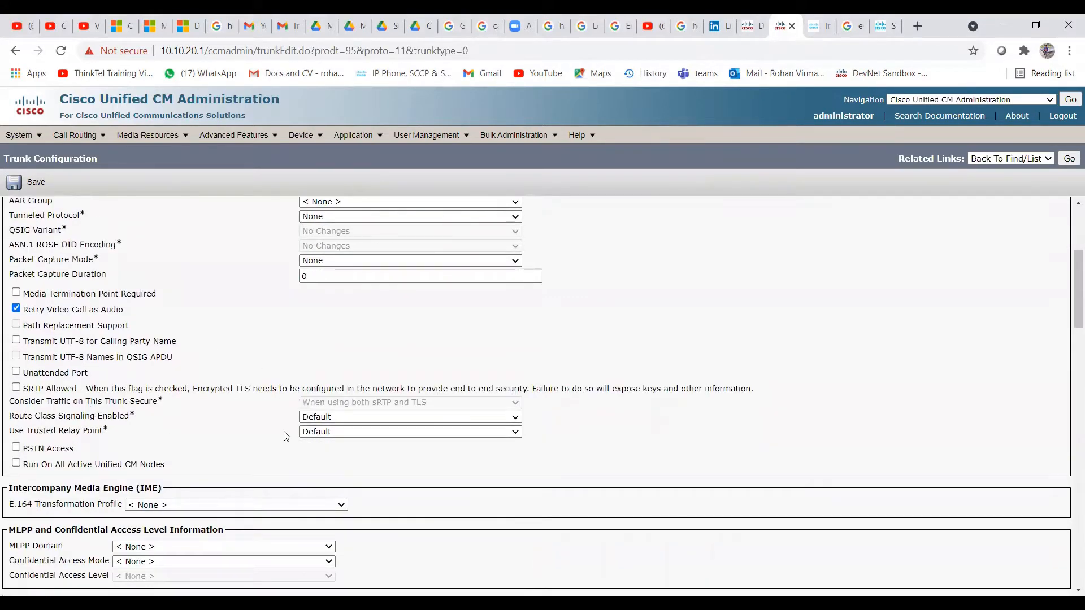
pyautogui.scroll(-2, 226, 429)
pyautogui.scroll(-2, 225, 430)
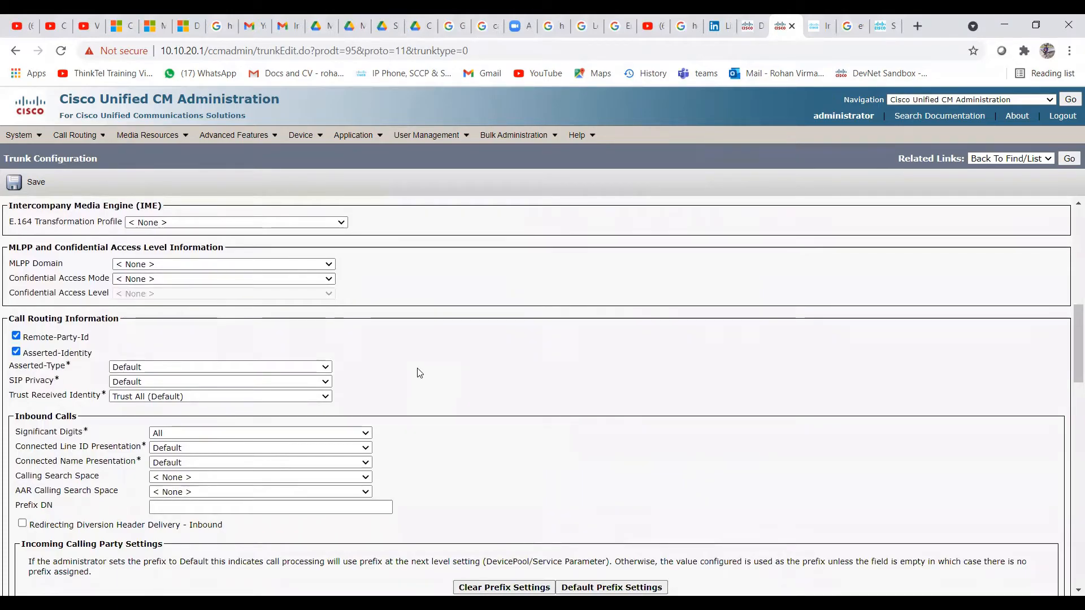
pyautogui.scroll(-7, 487, 381)
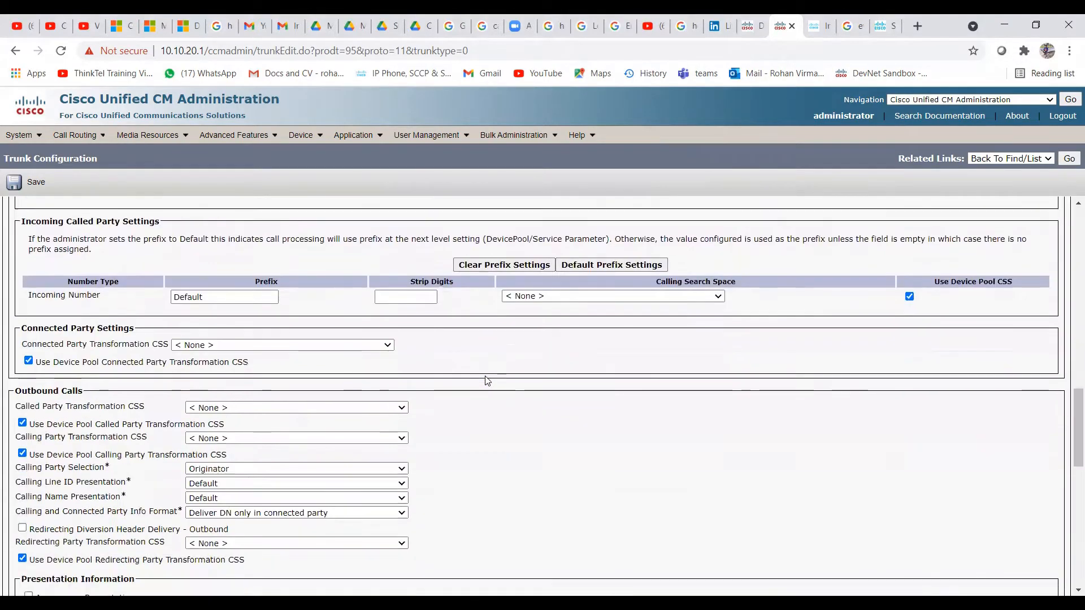
pyautogui.scroll(-5, 486, 380)
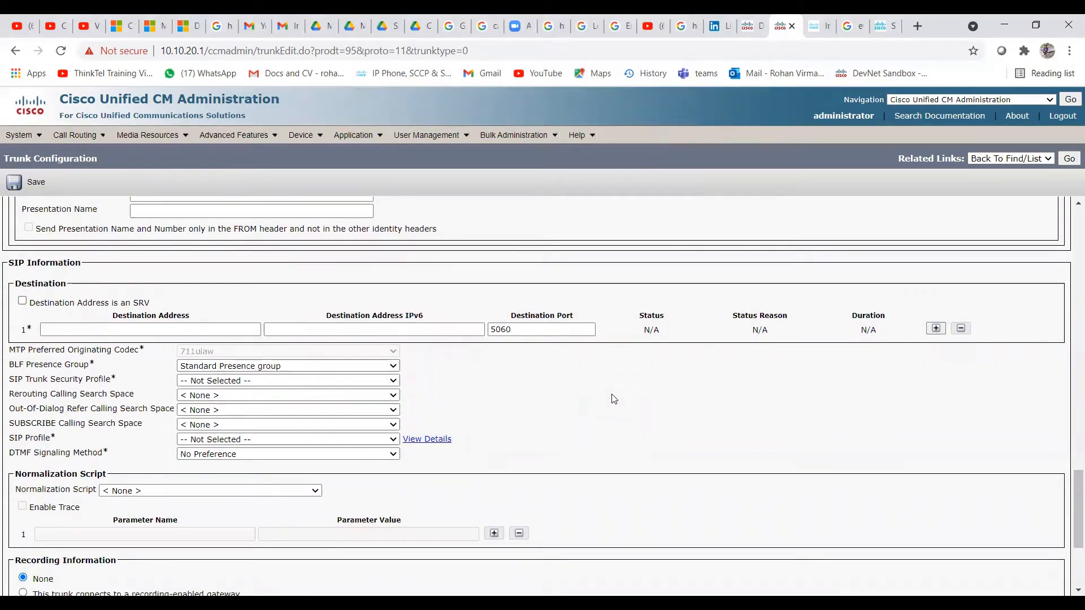
pyautogui.click(74, 329)
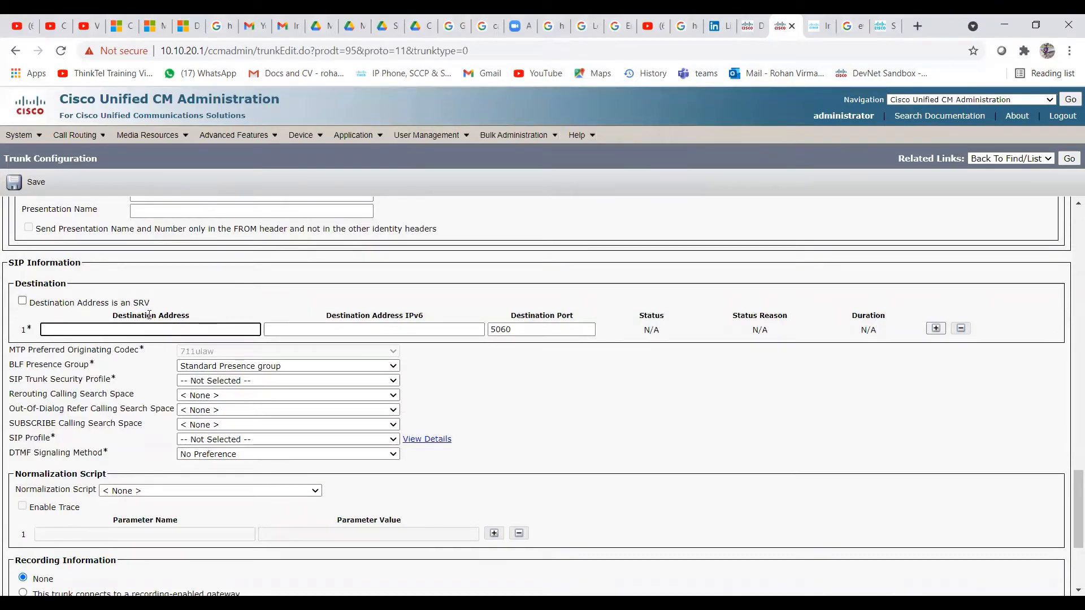
pyautogui.write('10.10.20.35')
pyautogui.click(508, 330)
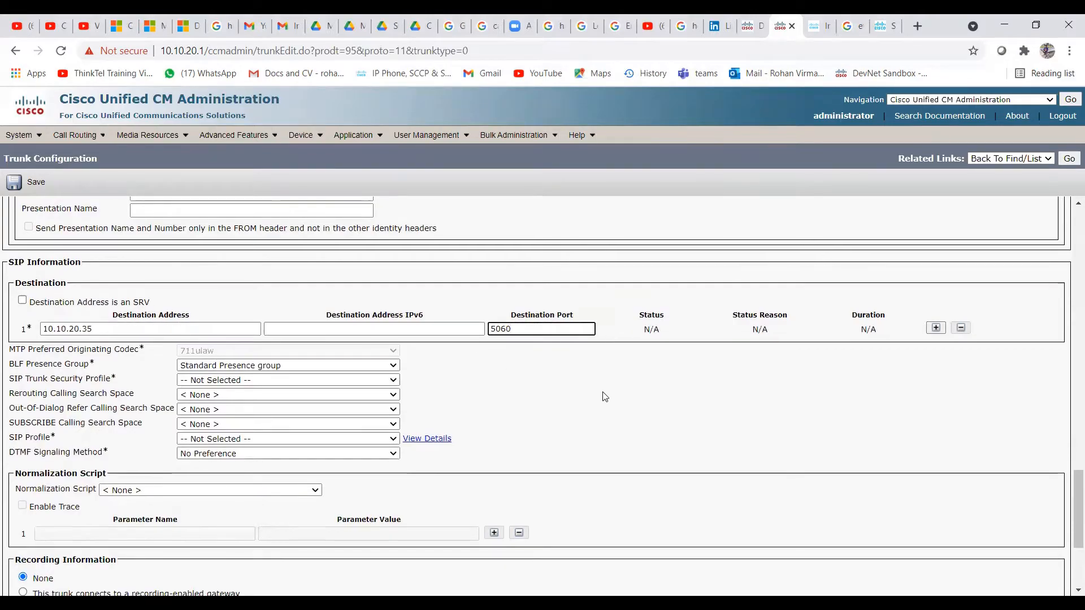
pyautogui.scroll(-1, 260, 350)
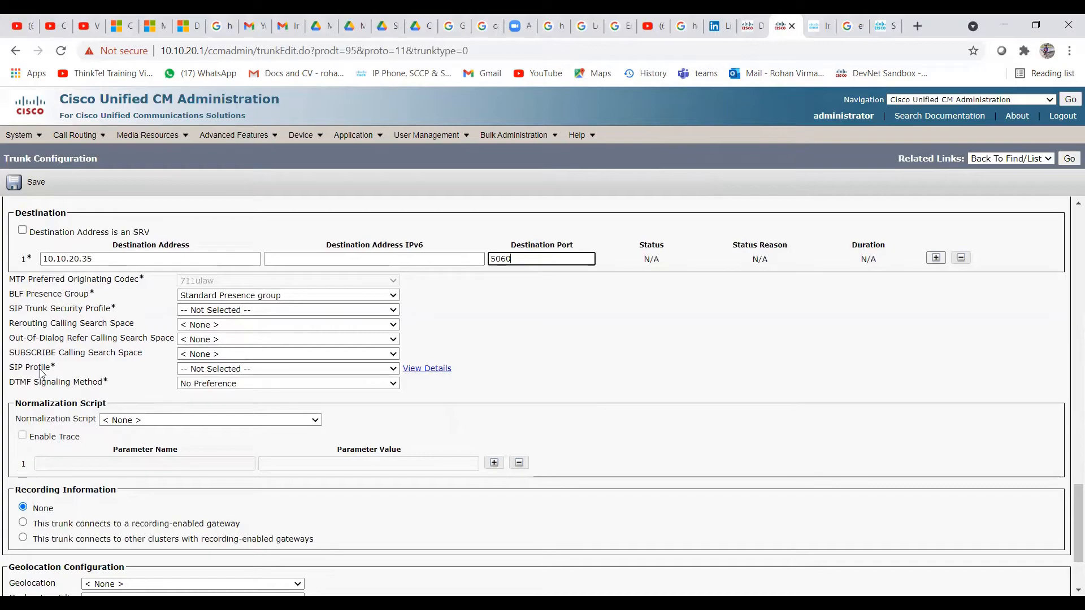
# Select Test-SP as the SIP trunk security profile and Test-SIP Profile as the SIP profile
pyautogui.click(215, 310)
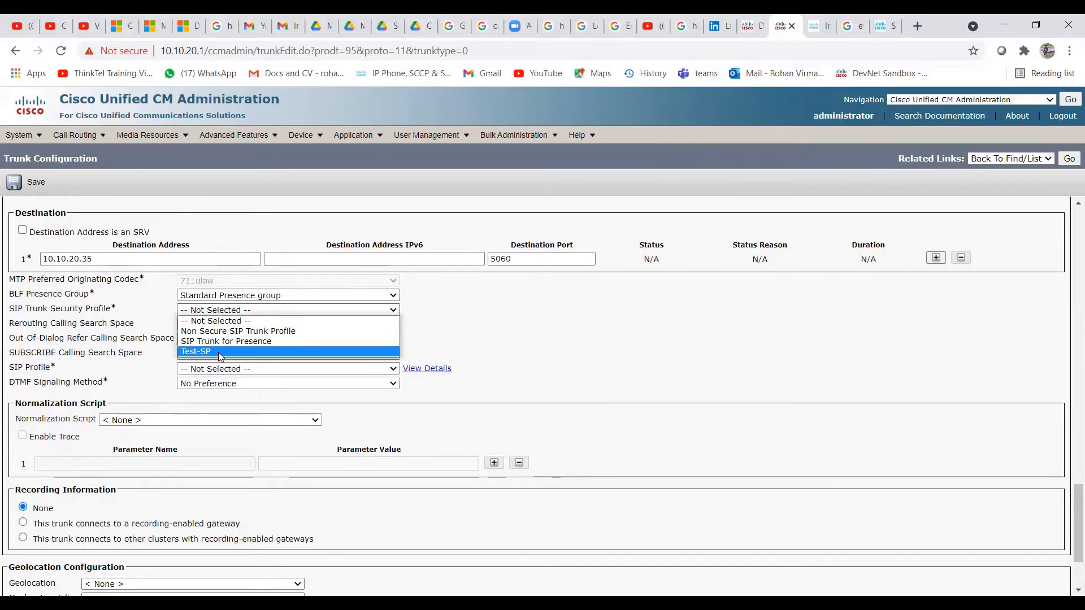
pyautogui.click(218, 352)
pyautogui.click(214, 310)
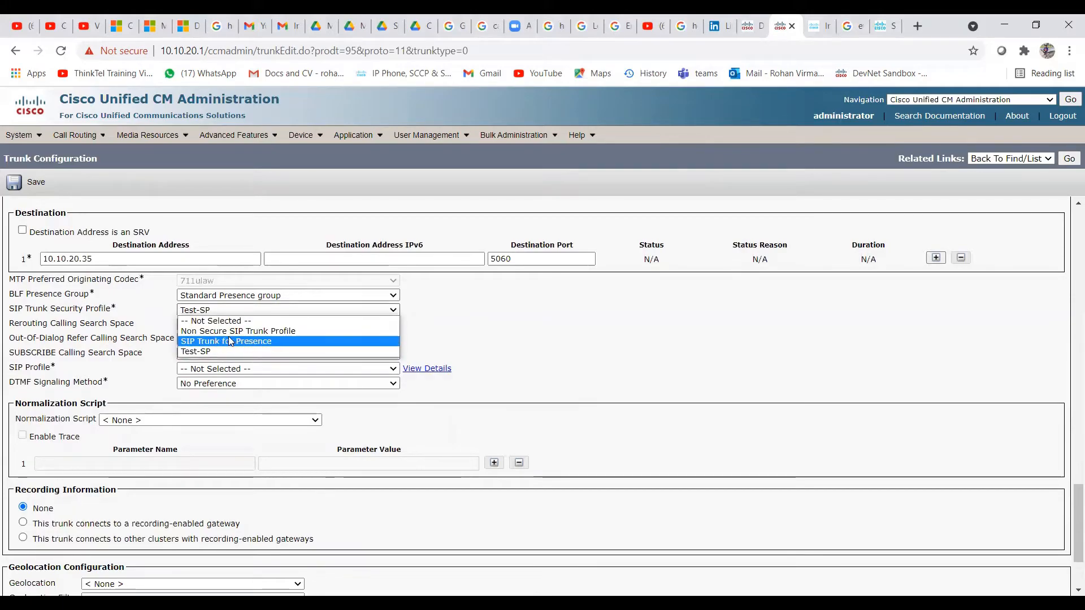
pyautogui.click(213, 352)
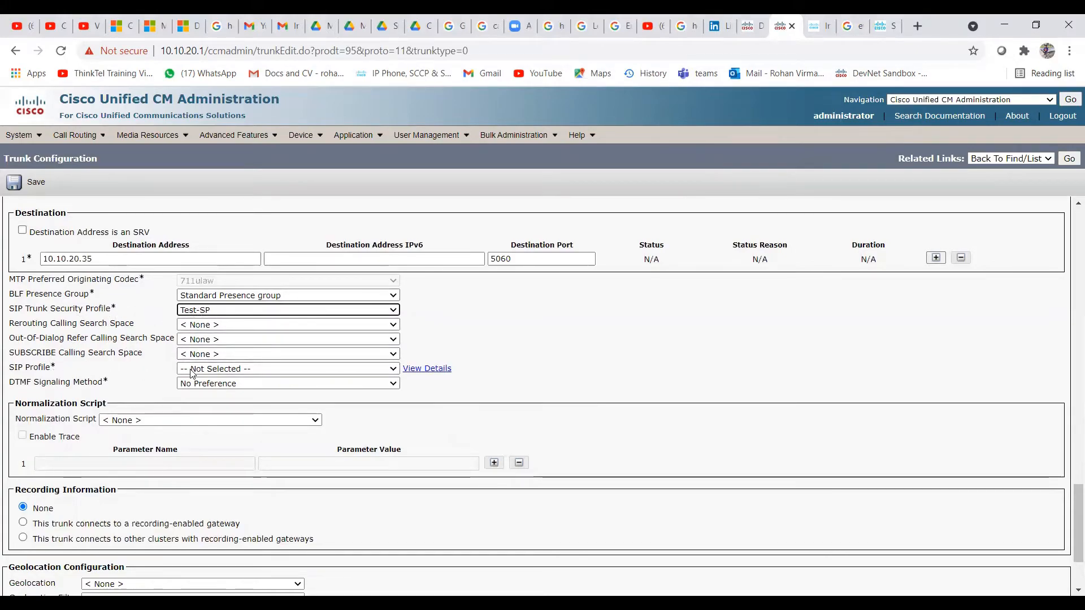
pyautogui.click(228, 369)
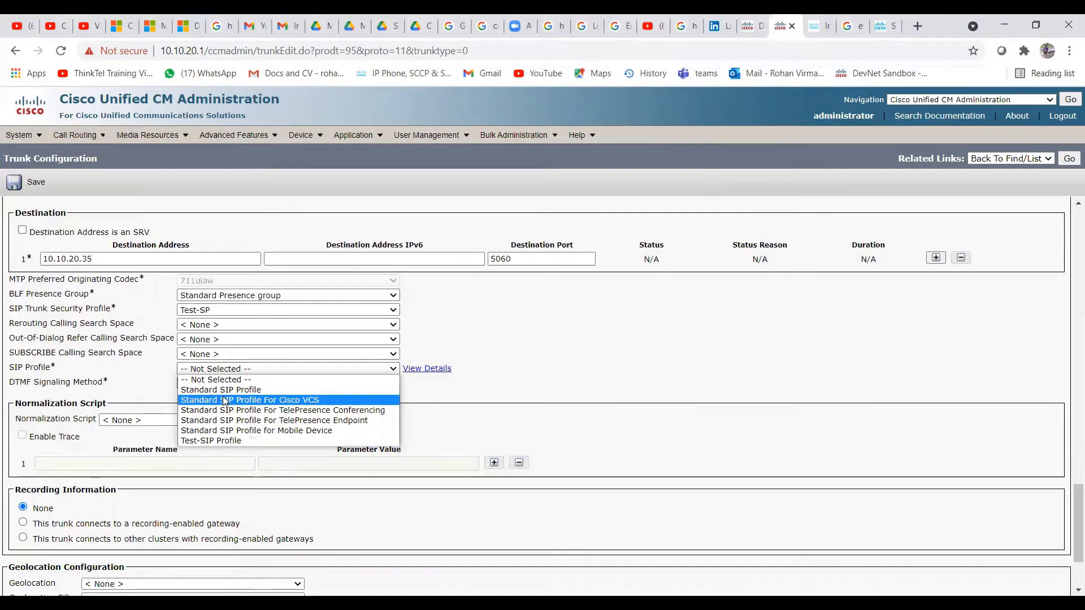
pyautogui.click(211, 442)
# Save the trunk, which is rejected with an invalid device-name warning
pyautogui.scroll(-1, 153, 462)
pyautogui.scroll(-2, 153, 463)
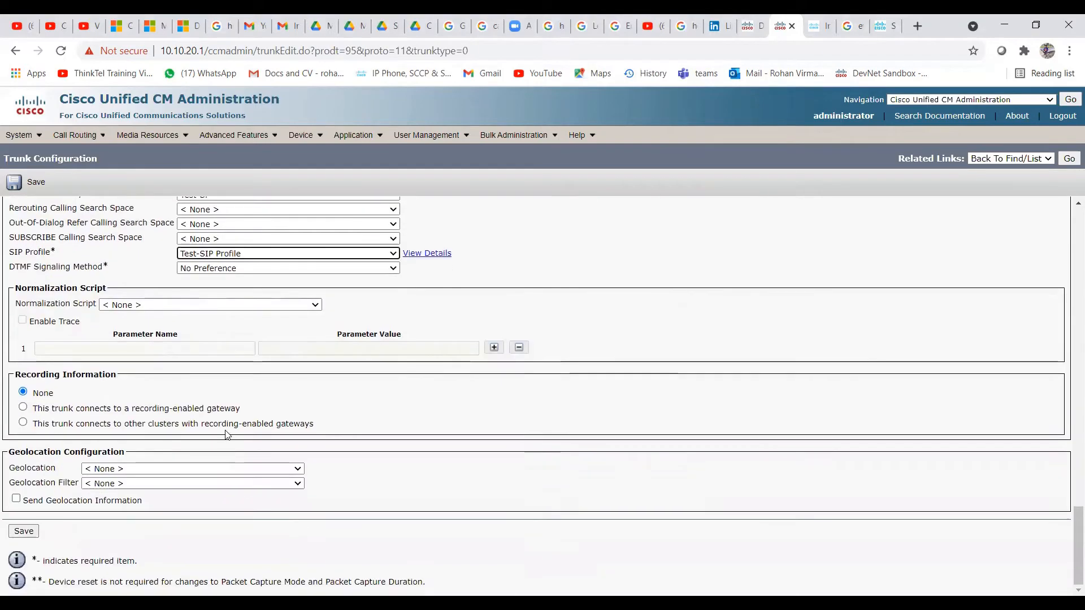
pyautogui.click(24, 531)
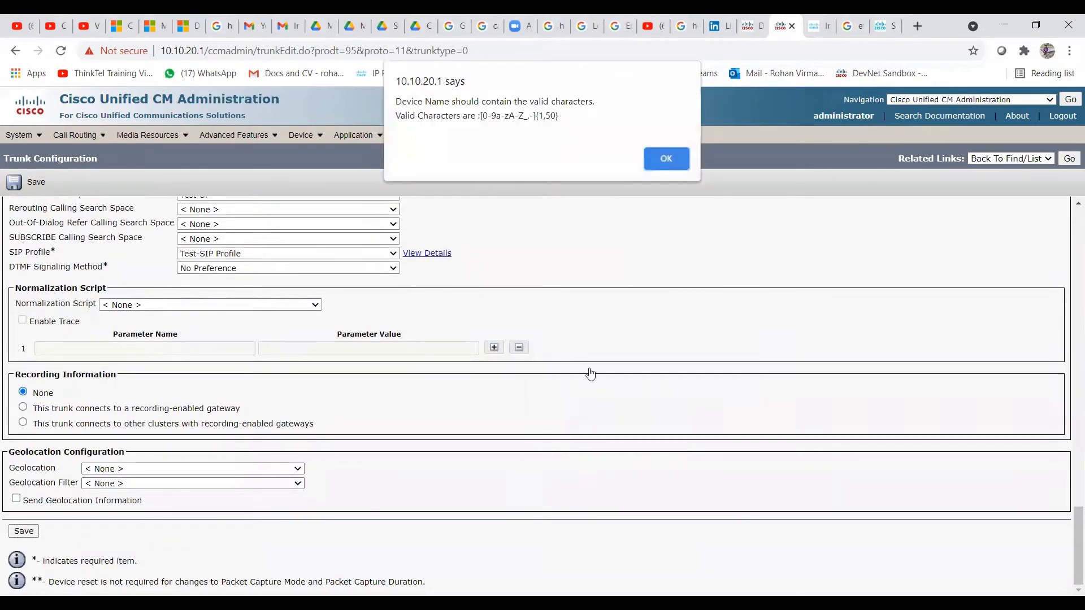
# Dismiss the invalid name warning and remove the spaces so Device Name reads SIPTrunktoGateway
pyautogui.click(665, 159)
pyautogui.scroll(10, 542, 291)
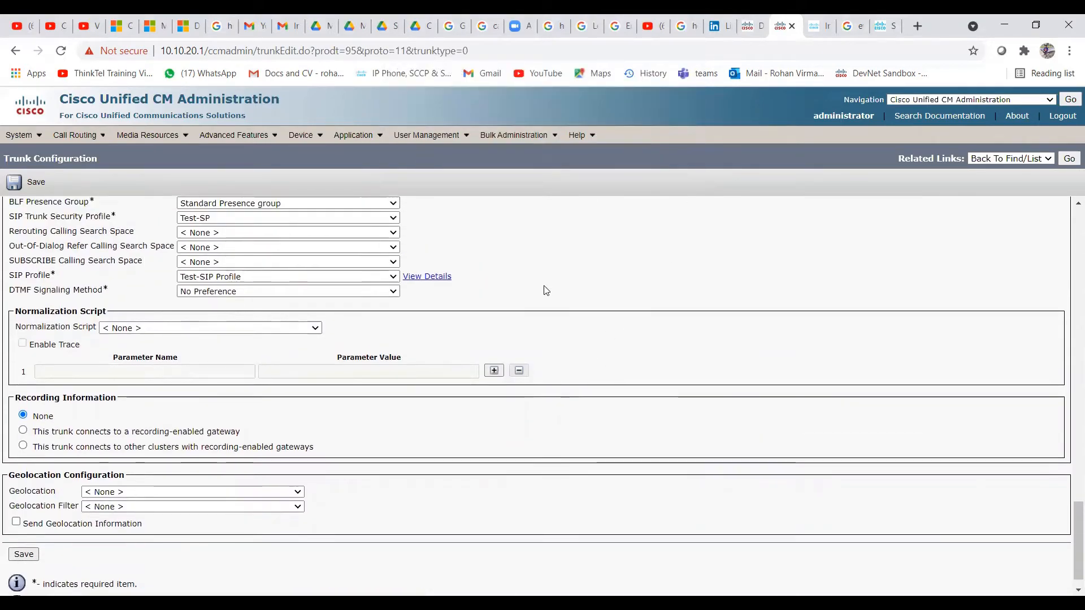
pyautogui.scroll(10, 421, 356)
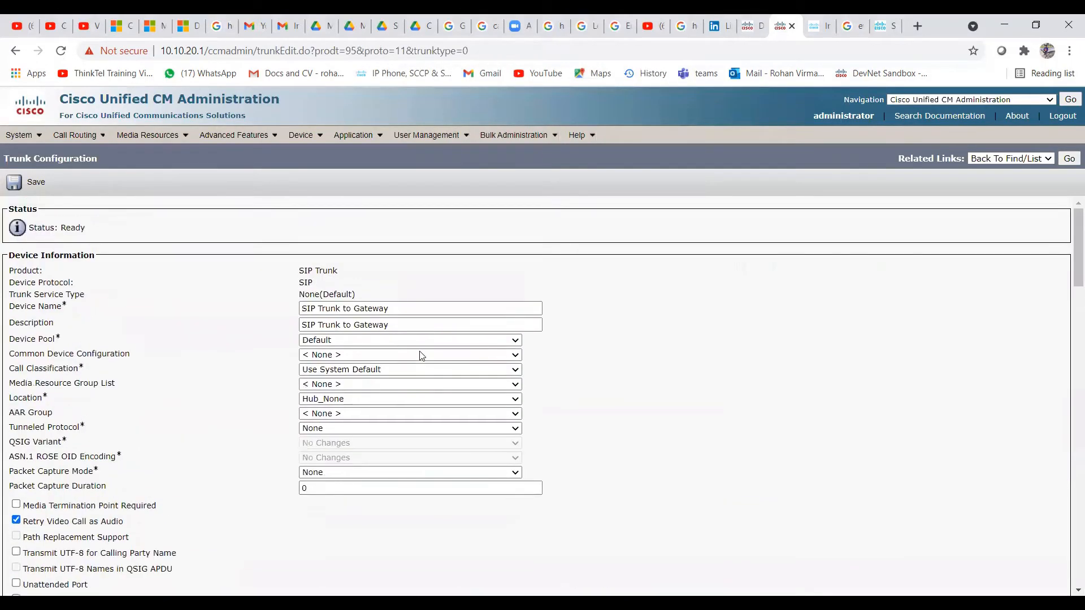
pyautogui.click(318, 309)
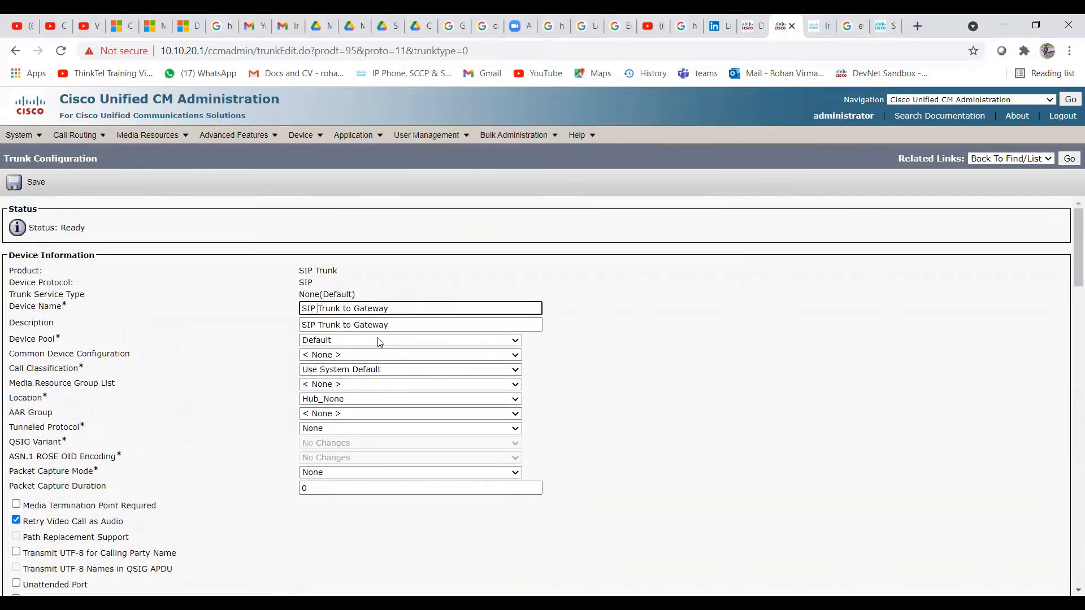
pyautogui.press('BackSpace')
pyautogui.click(345, 309)
pyautogui.press('BackSpace')
pyautogui.click(349, 308)
pyautogui.press('BackSpace')
# Remove the spaces so Description reads SIPTrunktoGateway, then save the trunk and acknowledge the reset notice
pyautogui.click(351, 325)
pyautogui.press('BackSpace')
pyautogui.click(343, 325)
pyautogui.press('BackSpace')
pyautogui.click(319, 325)
pyautogui.press('BackSpace')
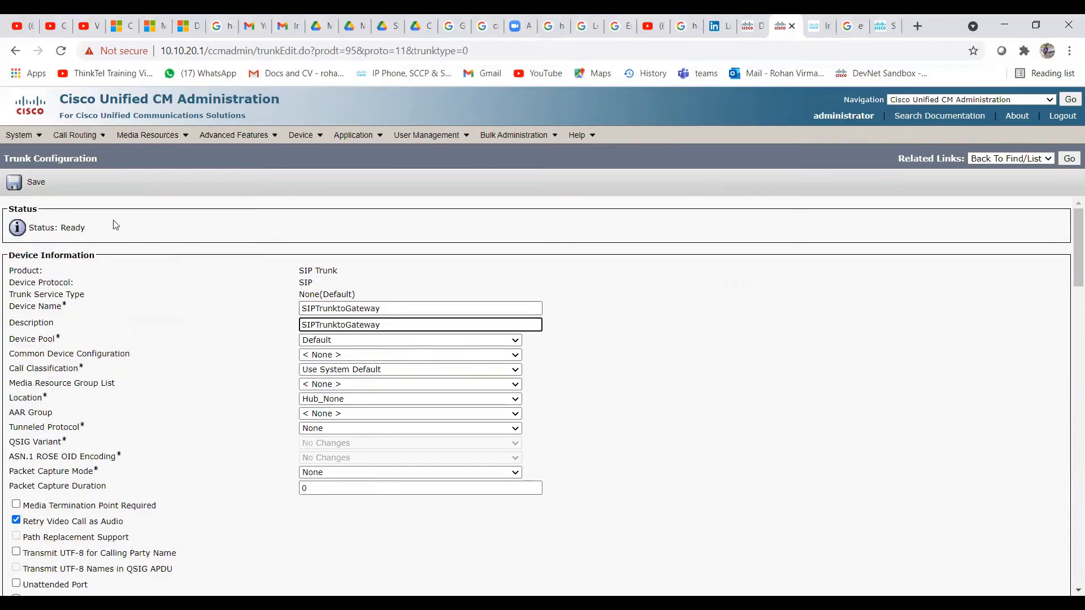
pyautogui.click(36, 182)
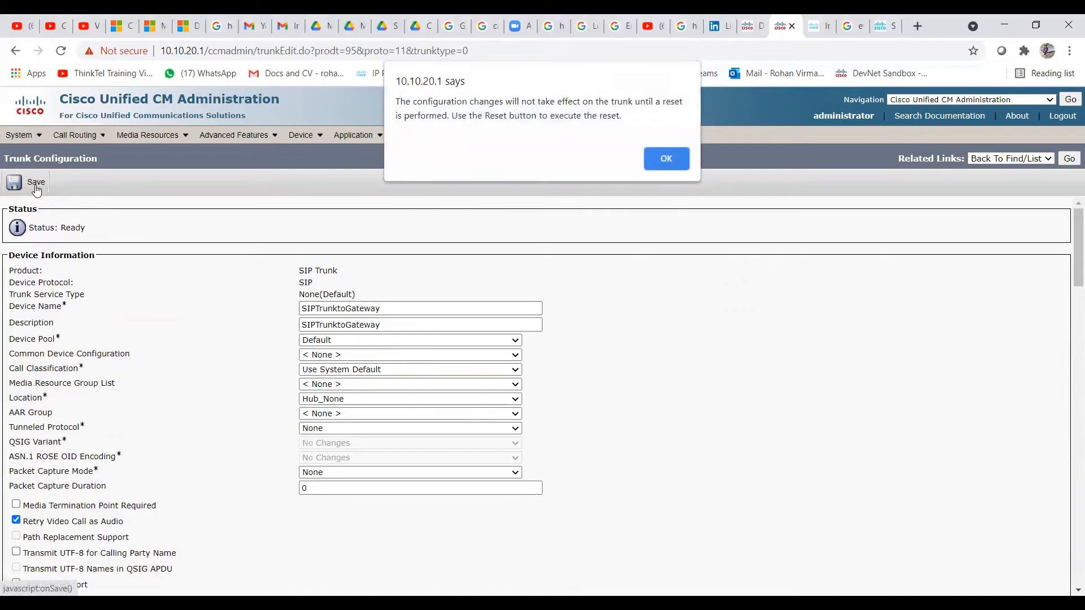
pyautogui.click(667, 166)
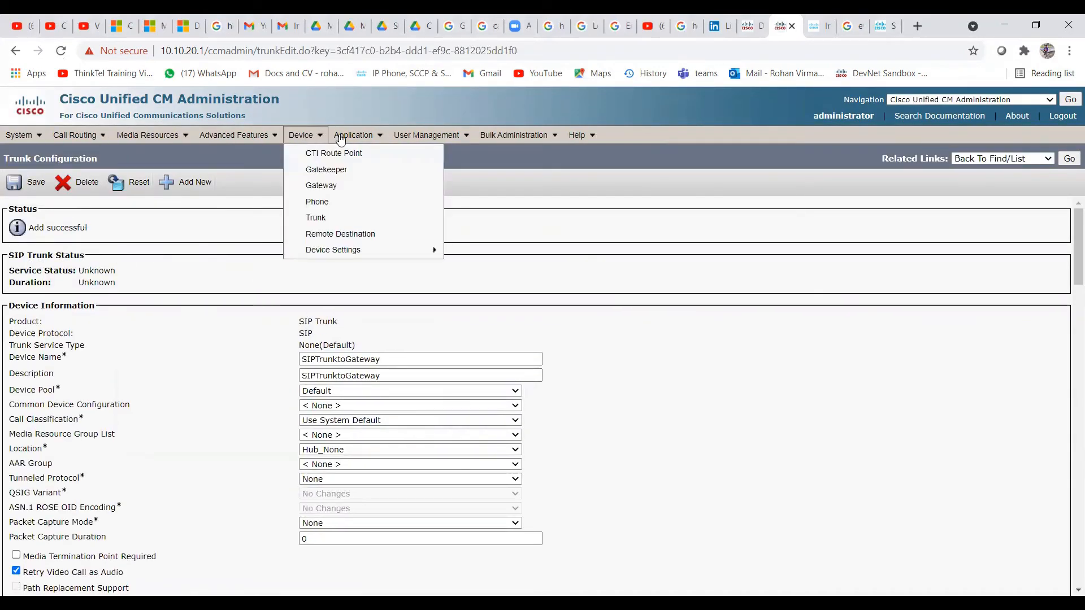
# Go to Device > Trunk and list all trunks to confirm SIPTrunktoGateway exists
pyautogui.moveTo(307, 145)
pyautogui.click(316, 218)
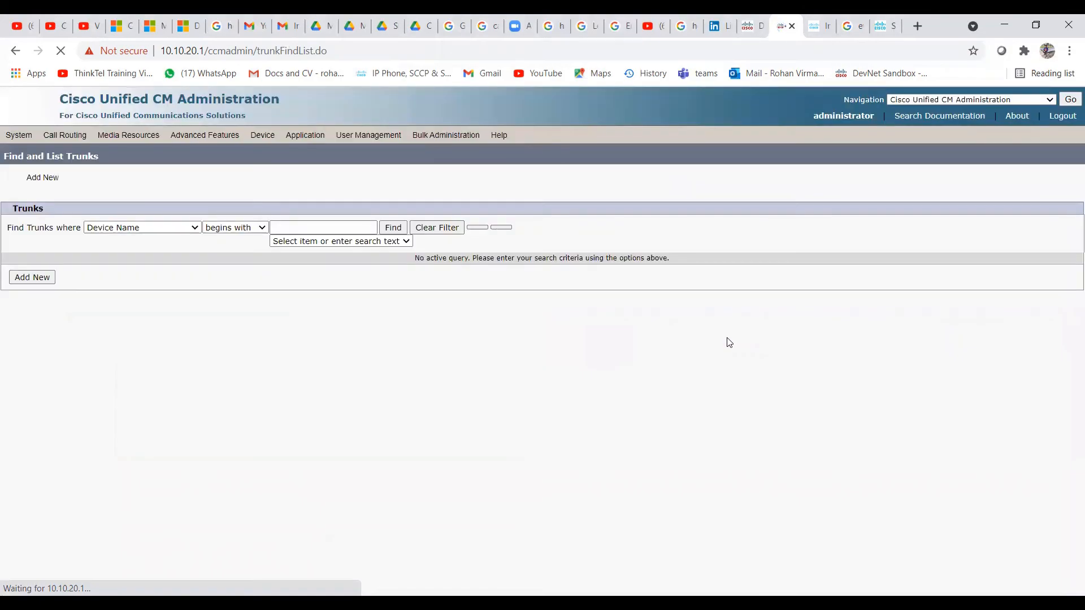
pyautogui.click(393, 231)
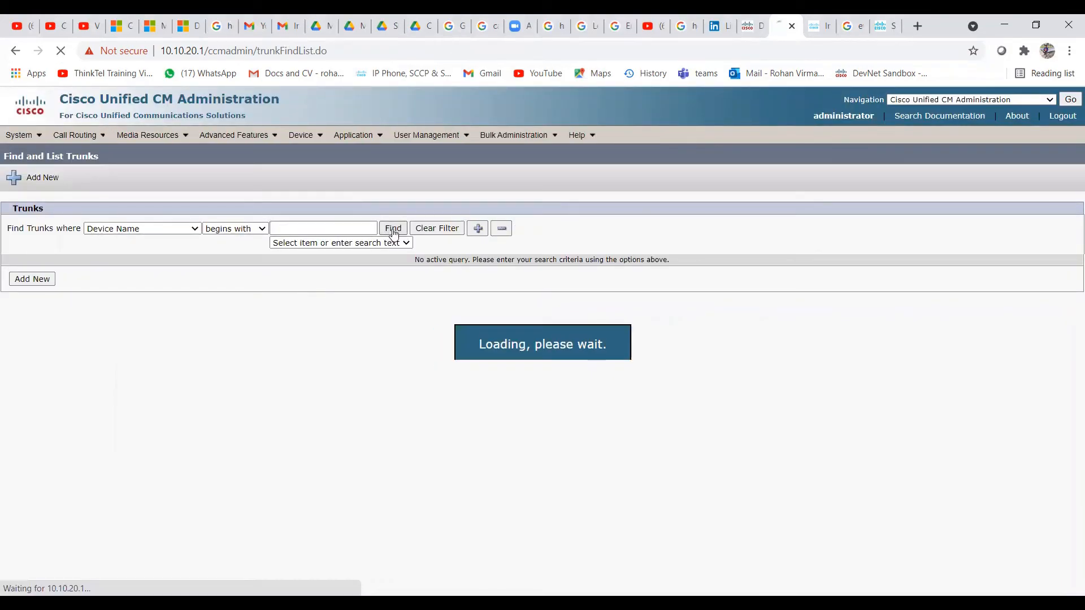